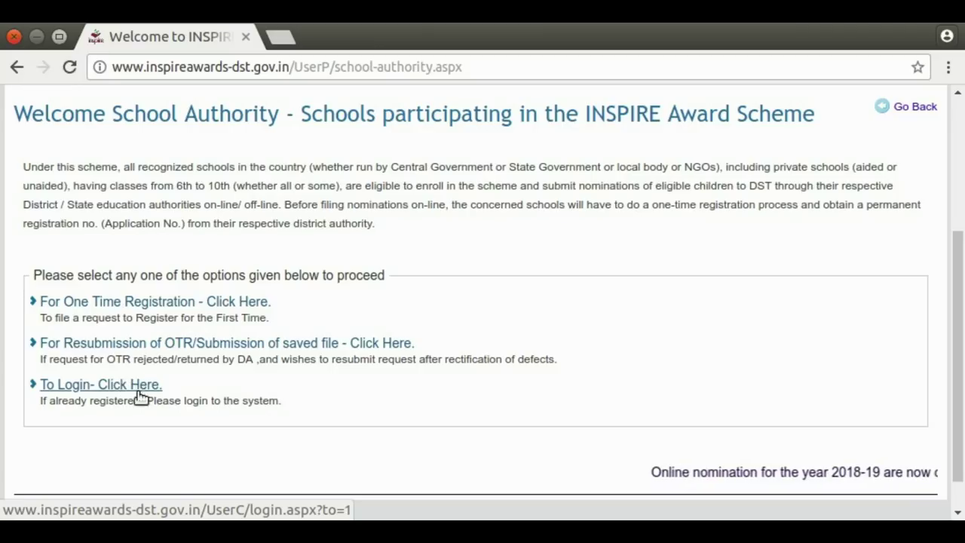
# Open the One Time Registration guidelines page for first-time school authorities.
pyautogui.moveTo(40, 401); pyautogui.dragTo(265, 401)
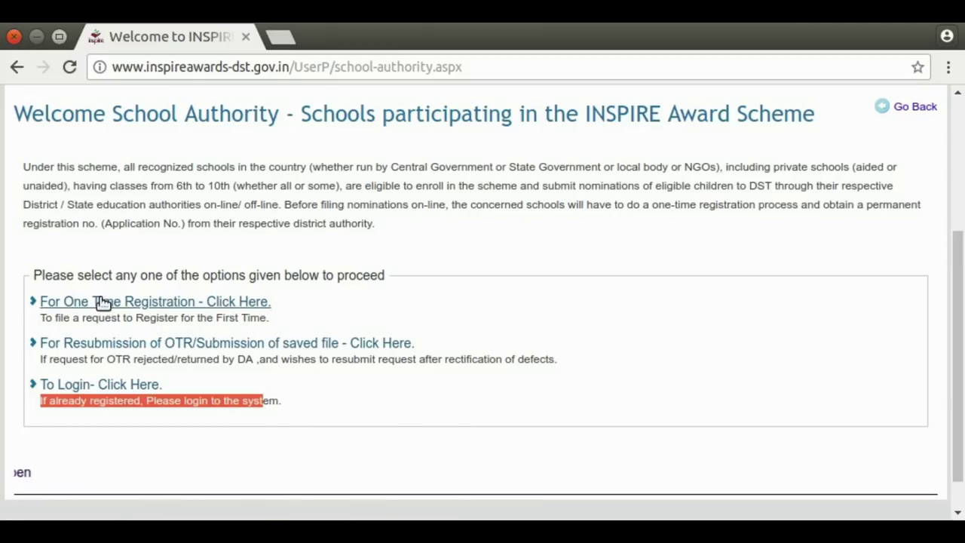
pyautogui.click(160, 304)
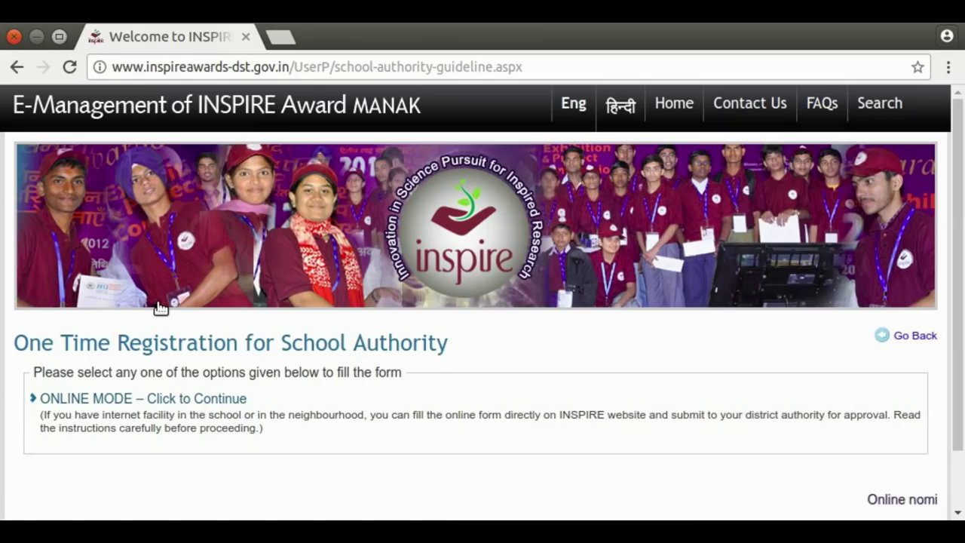
# Continue in online mode and choose state Telangana, district Hyderabad and sub-district Musheerabad.
pyautogui.click(114, 400)
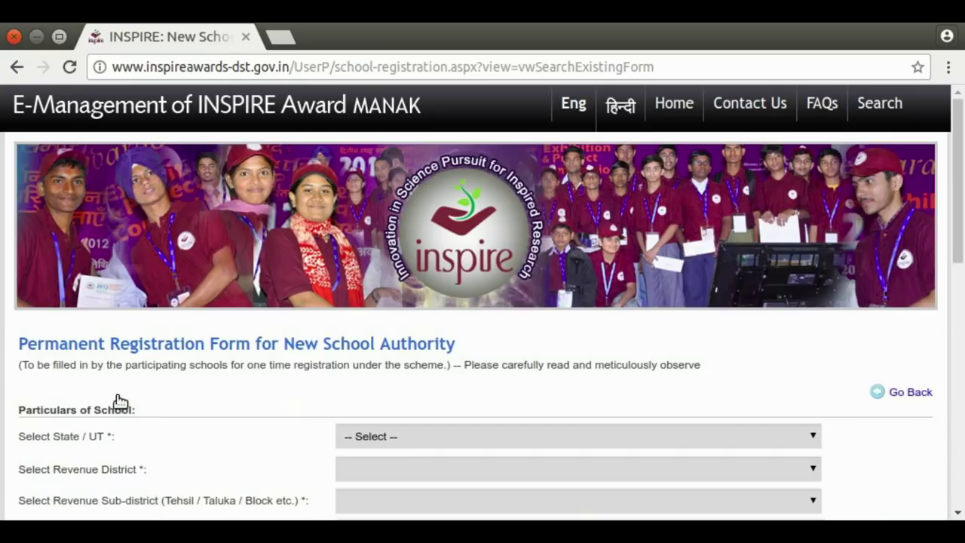
pyautogui.moveTo(961, 141); pyautogui.dragTo(961, 209)
pyautogui.click(813, 260)
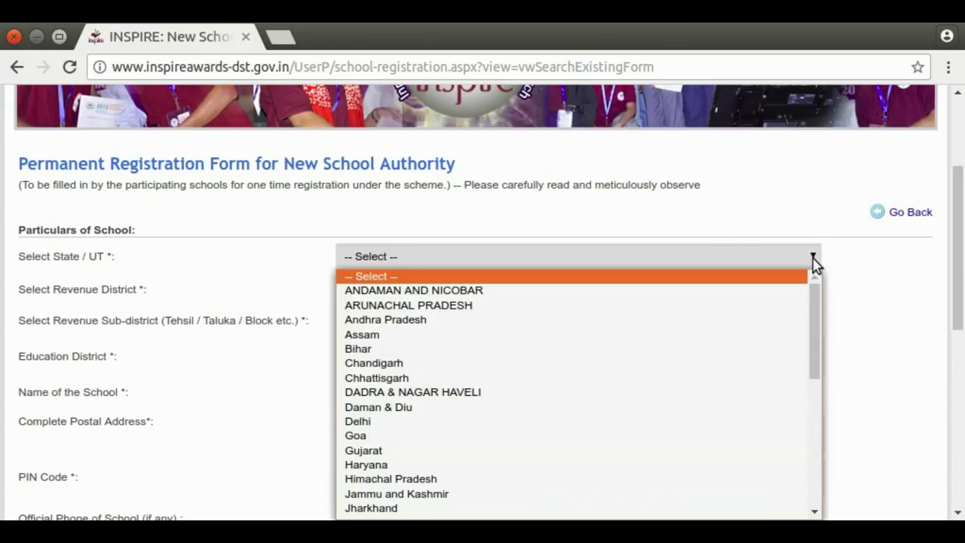
pyautogui.moveTo(819, 303); pyautogui.dragTo(816, 442)
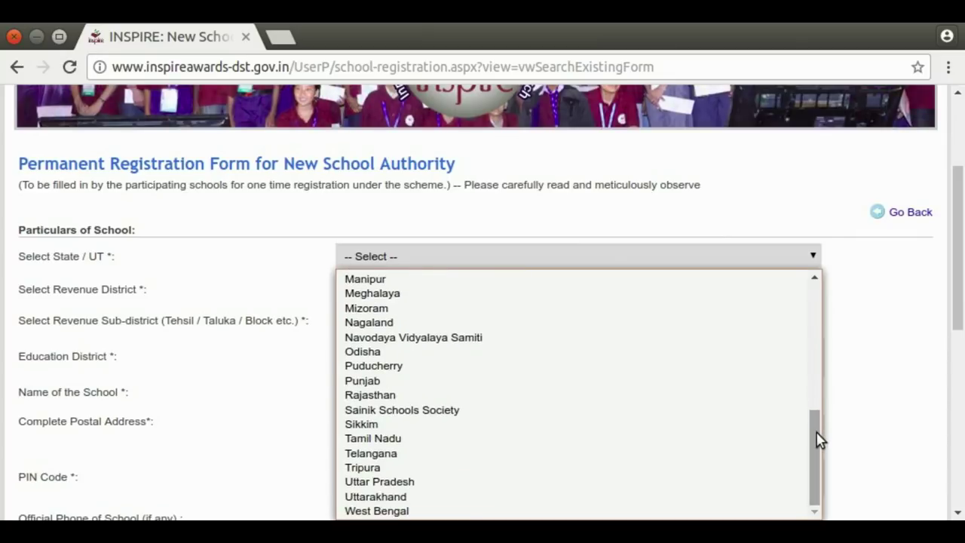
pyautogui.click(359, 457)
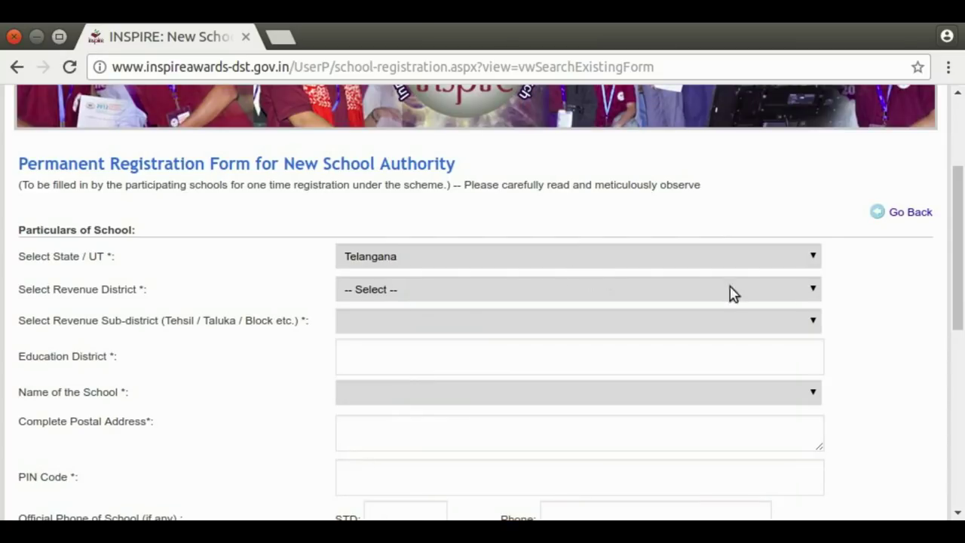
pyautogui.click(814, 296)
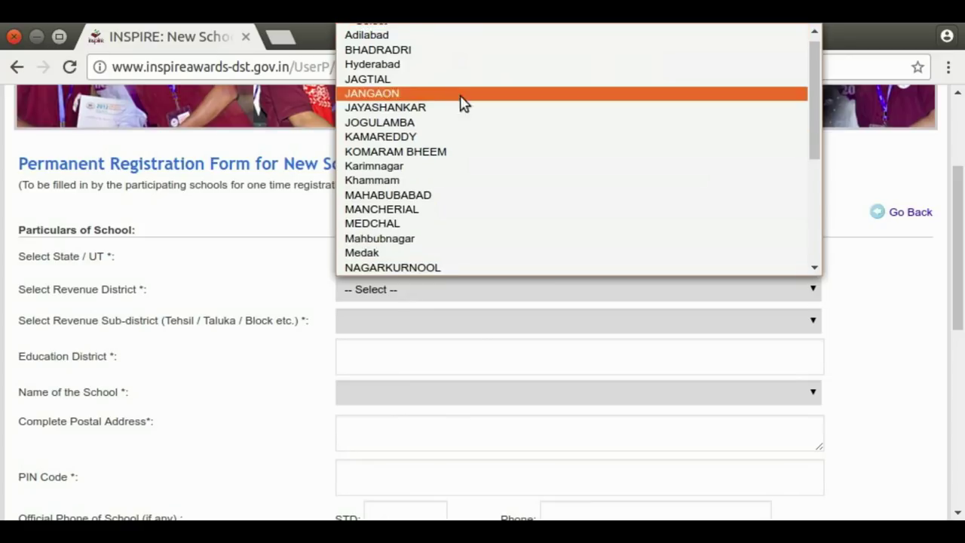
pyautogui.click(449, 66)
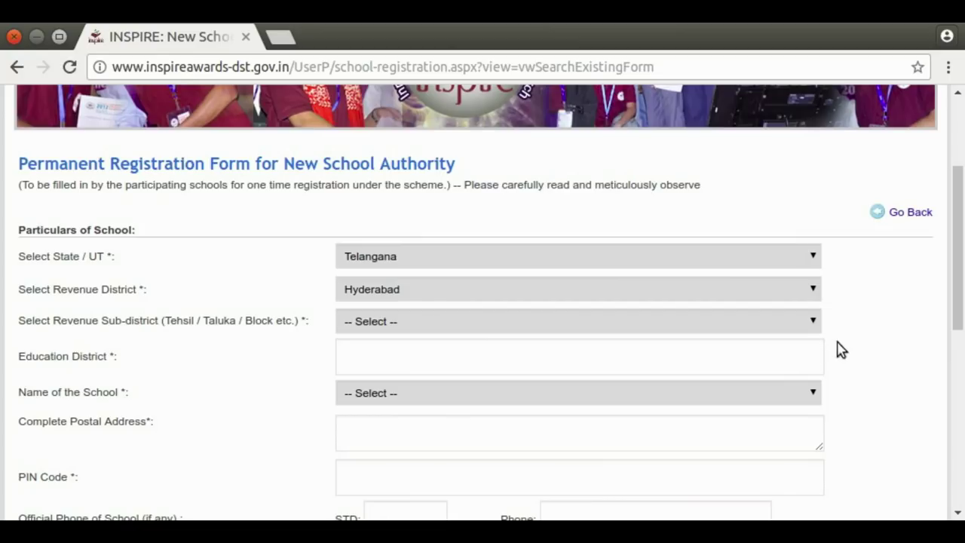
pyautogui.click(812, 326)
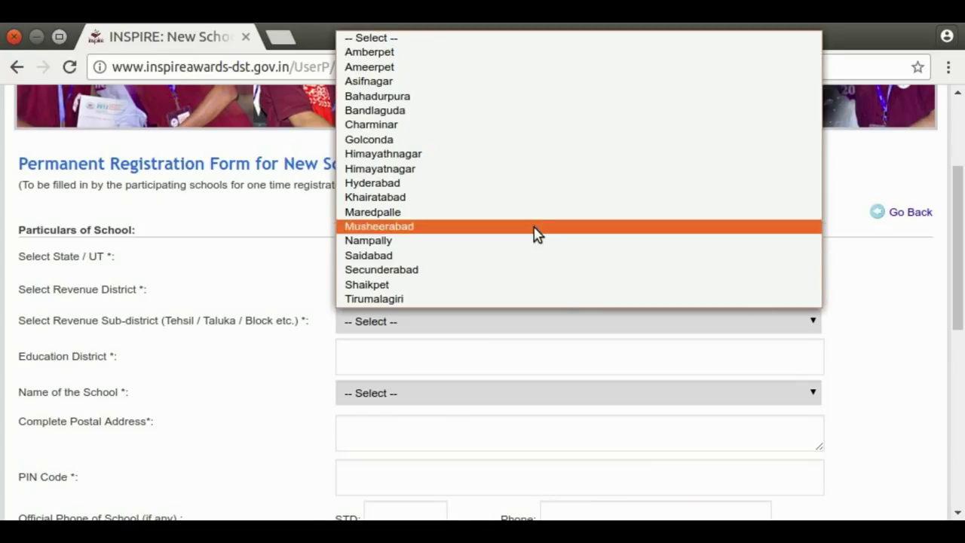
pyautogui.click(540, 233)
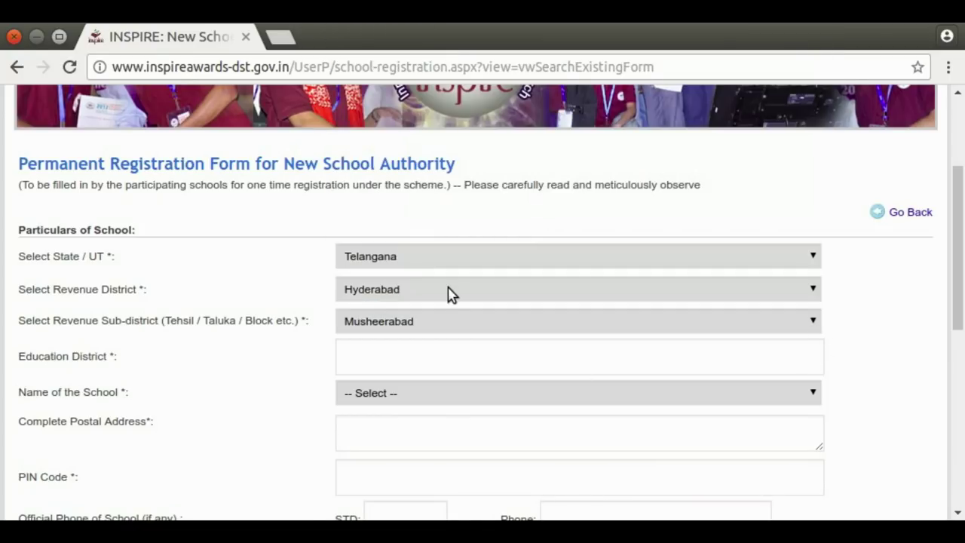
pyautogui.click(358, 364)
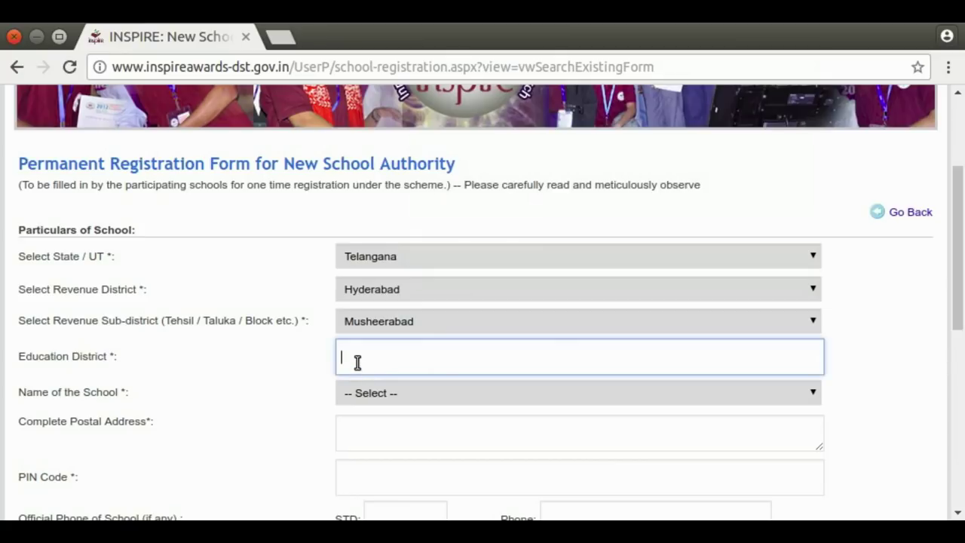
# Set the education district to HYDERABAD (auto-filling the PIN) and choose Others as the school name.
pyautogui.write('HYDER')
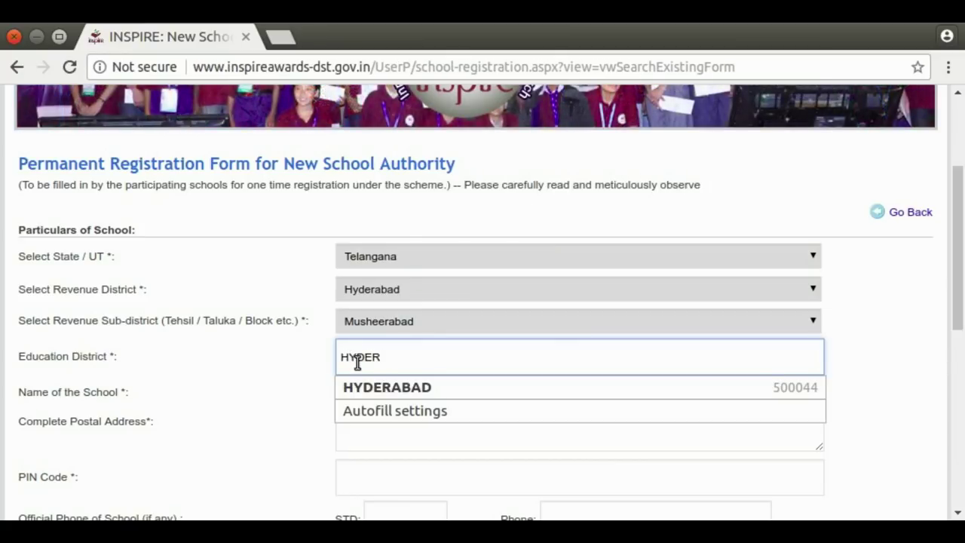
pyautogui.click(352, 387)
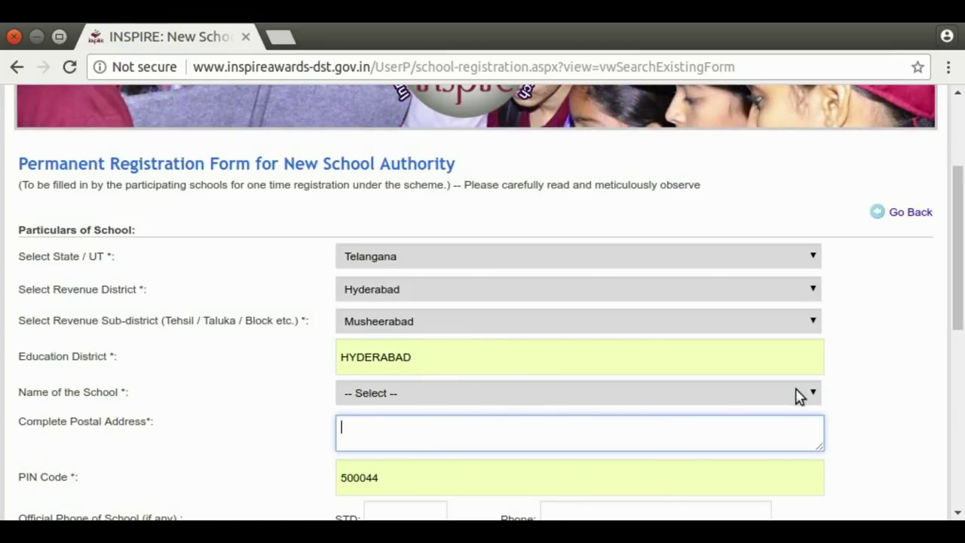
pyautogui.click(815, 393)
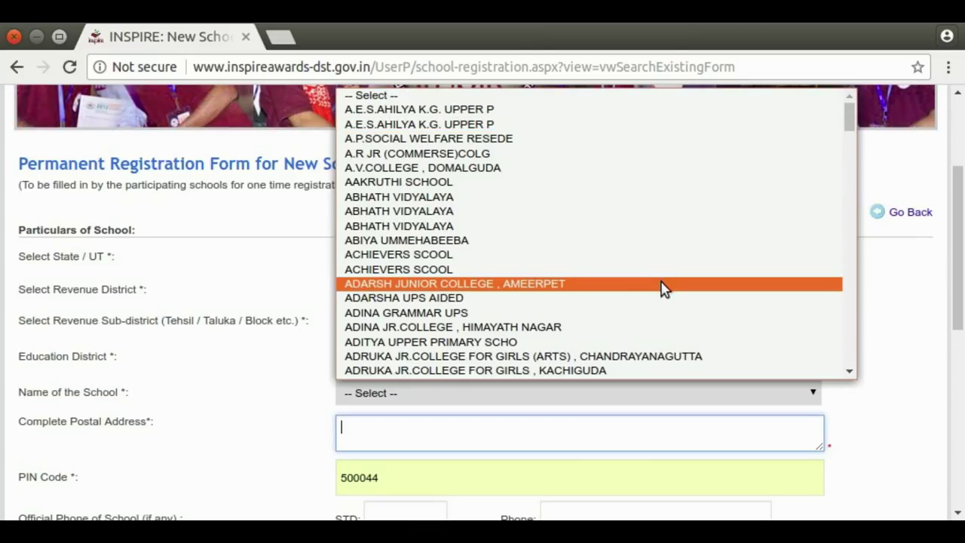
pyautogui.moveTo(851, 117); pyautogui.dragTo(854, 281)
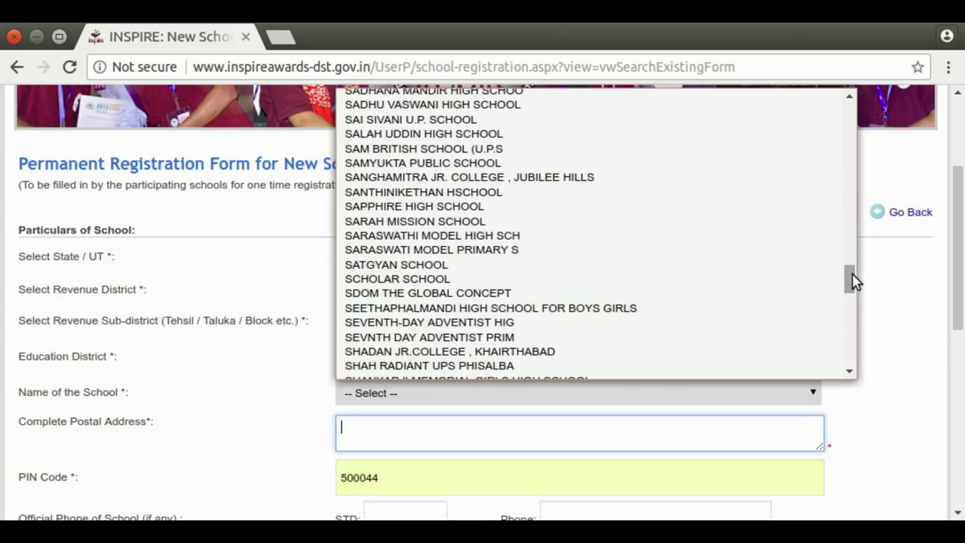
pyautogui.moveTo(852, 279); pyautogui.dragTo(829, 372)
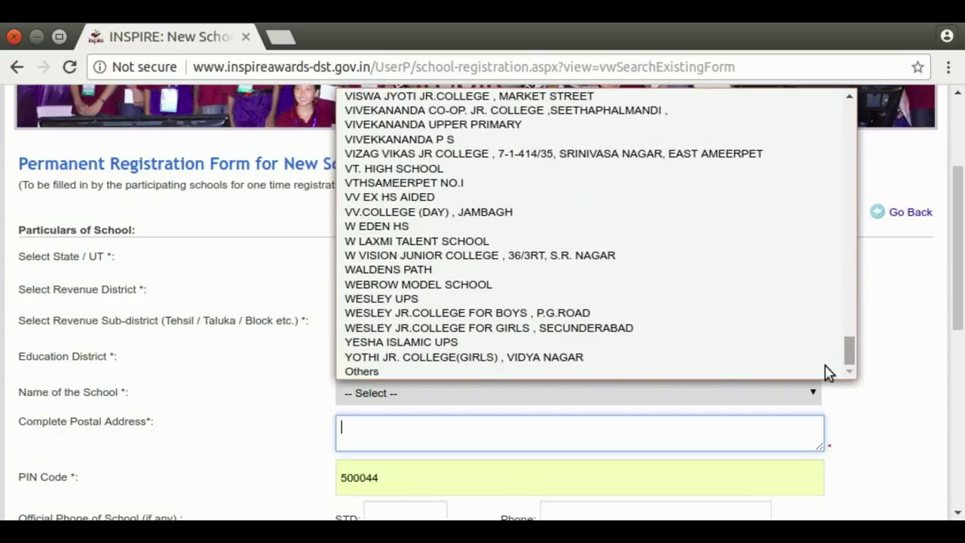
pyautogui.click(452, 372)
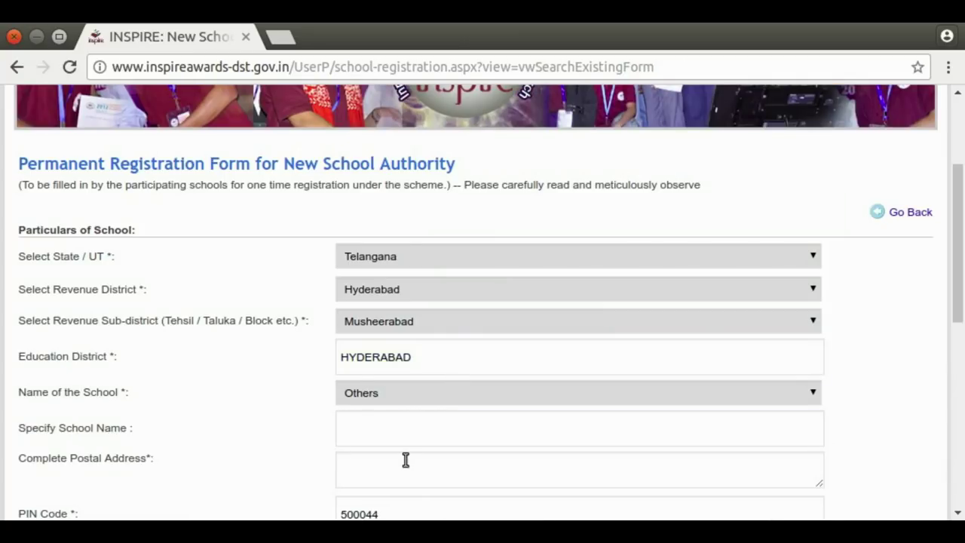
# Specify the school name as GHS KAVADIGUDA.
pyautogui.click(355, 429)
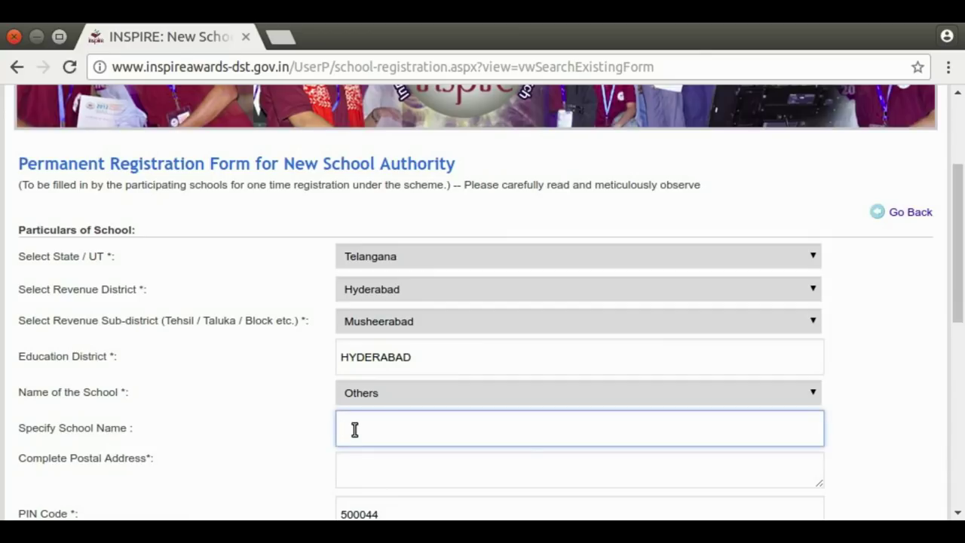
pyautogui.write('GHS')
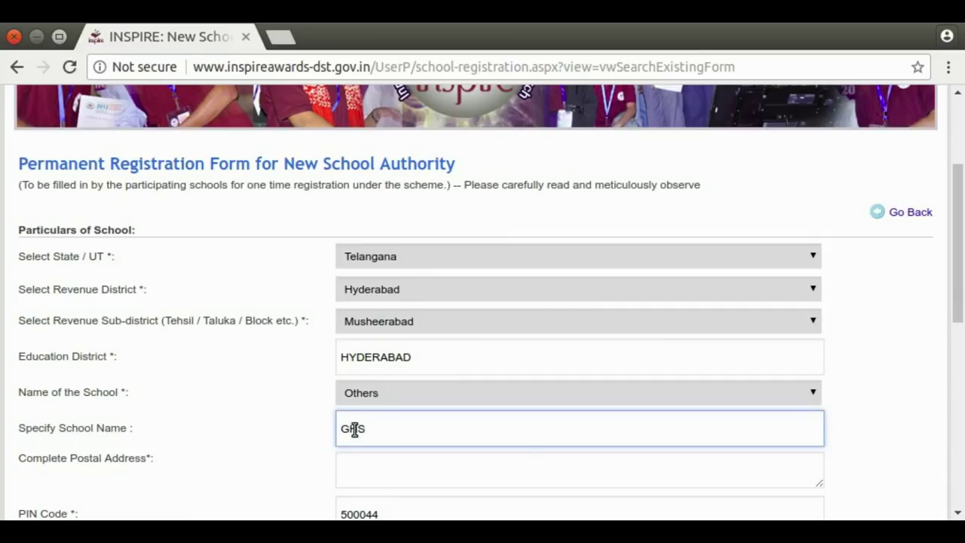
pyautogui.write('KAVADIGUDA')
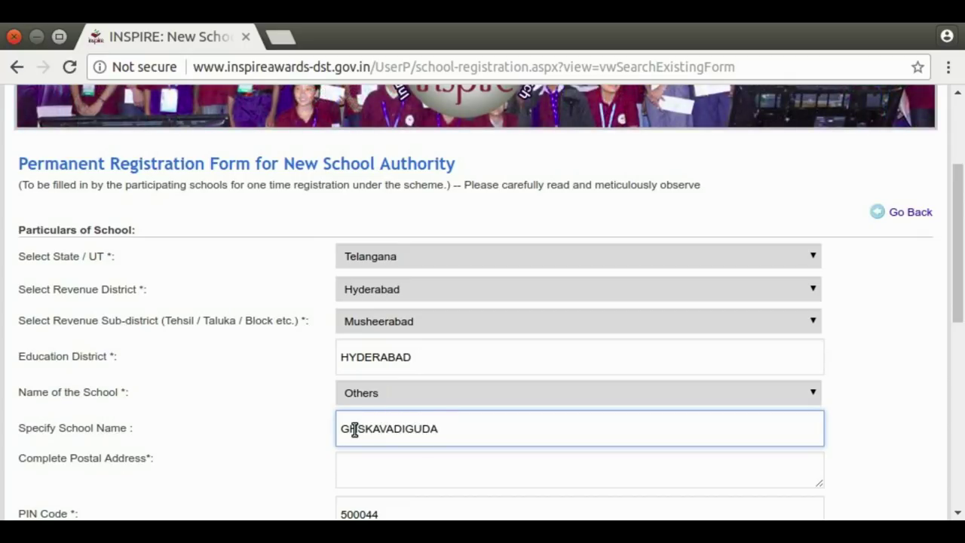
pyautogui.moveTo(958, 270); pyautogui.dragTo(960, 306)
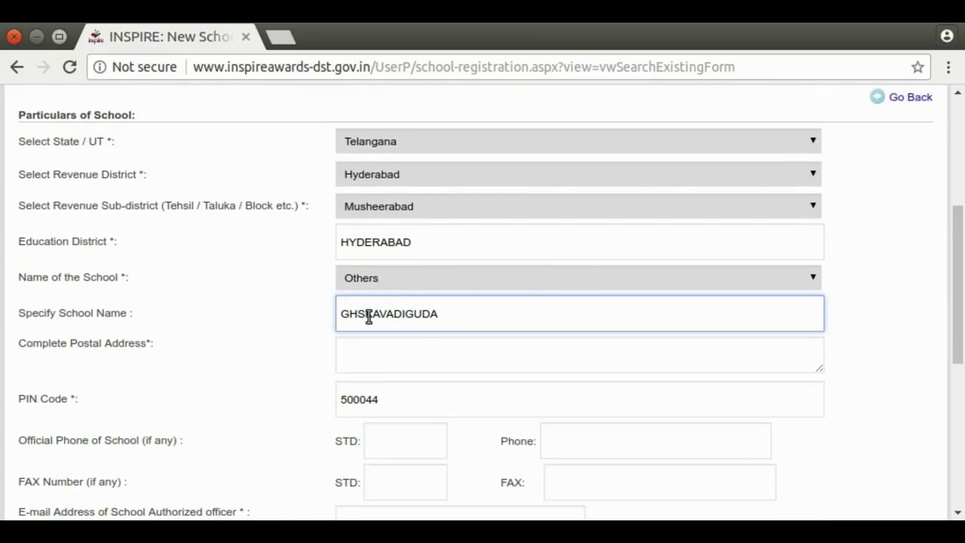
pyautogui.click(368, 315)
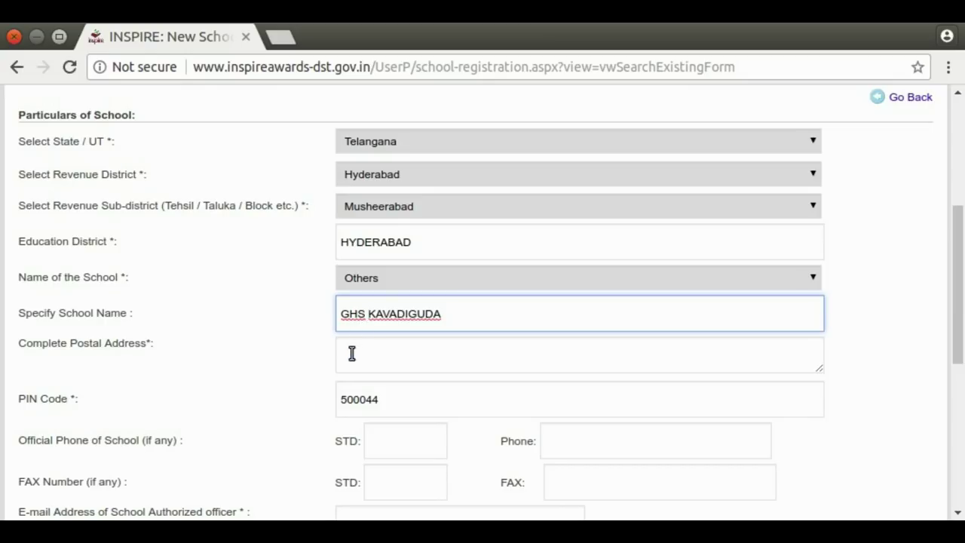
# End the postal address with a period and change the PIN Code to 500080.
pyautogui.click(352, 353)
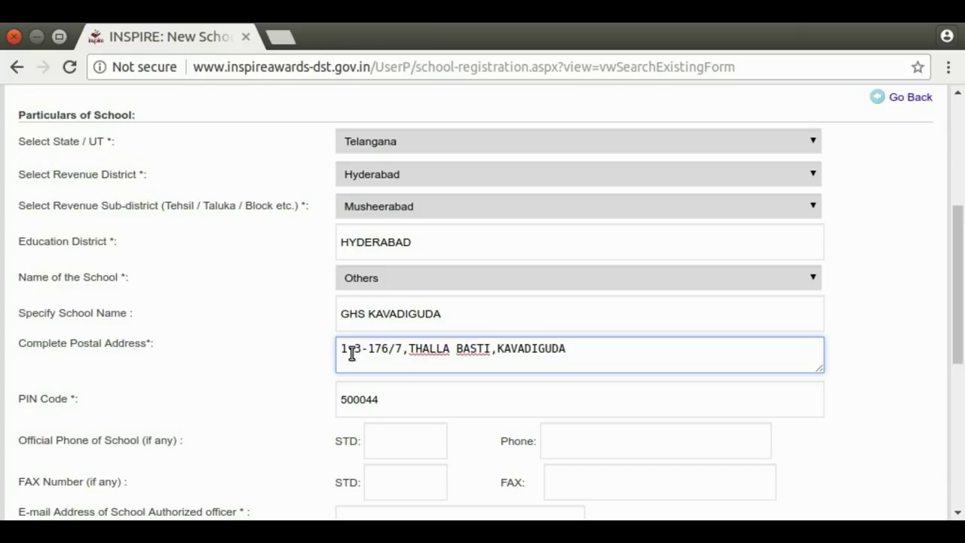
pyautogui.write('.')
pyautogui.click(390, 397)
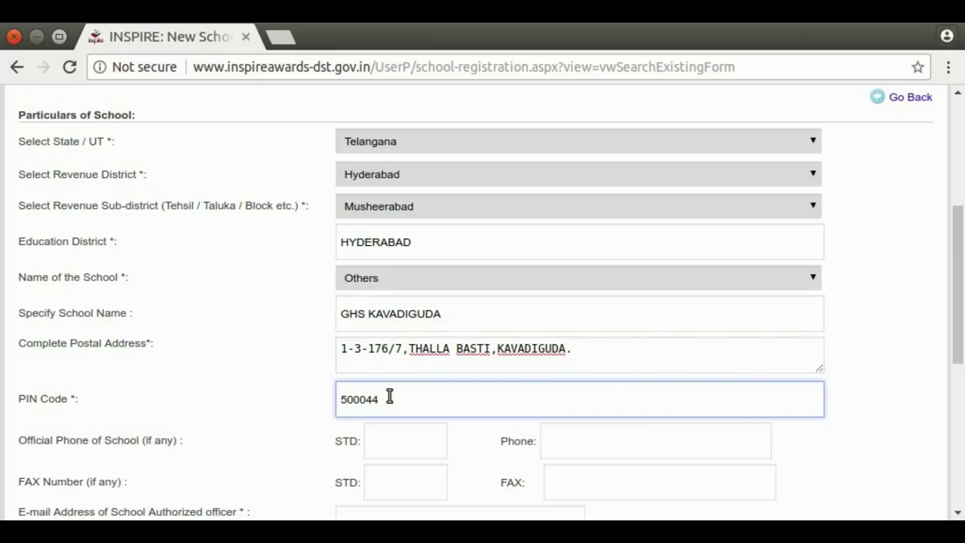
pyautogui.press('BackSpace')
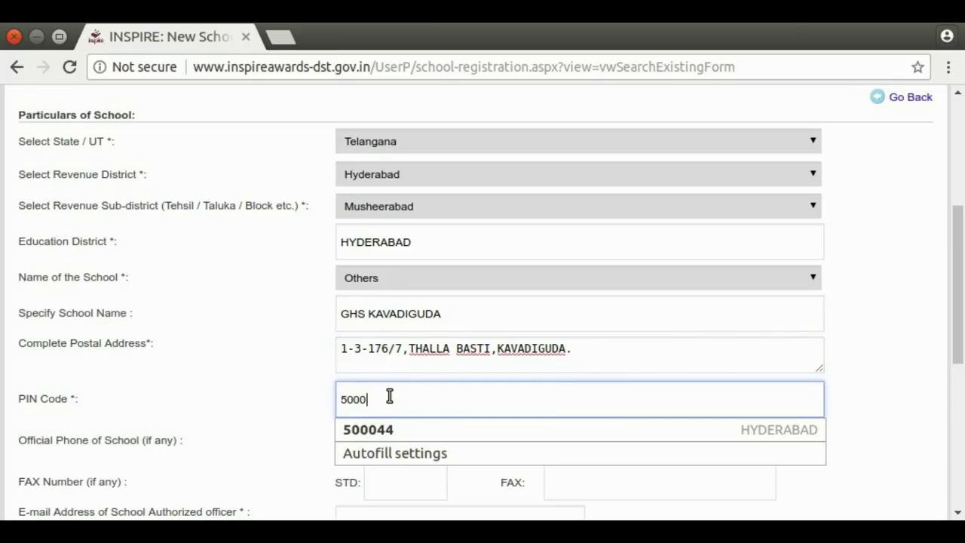
pyautogui.write('80')
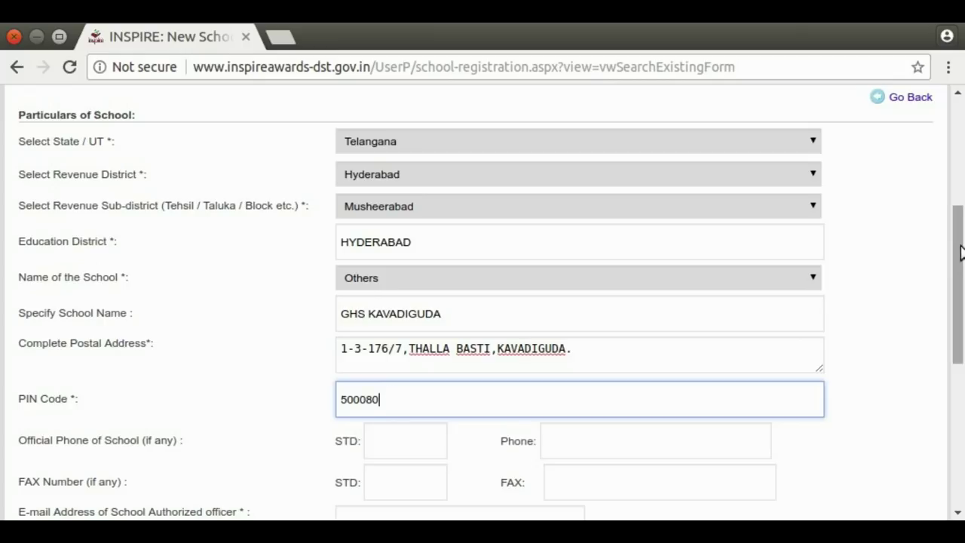
pyautogui.moveTo(960, 249); pyautogui.dragTo(962, 305)
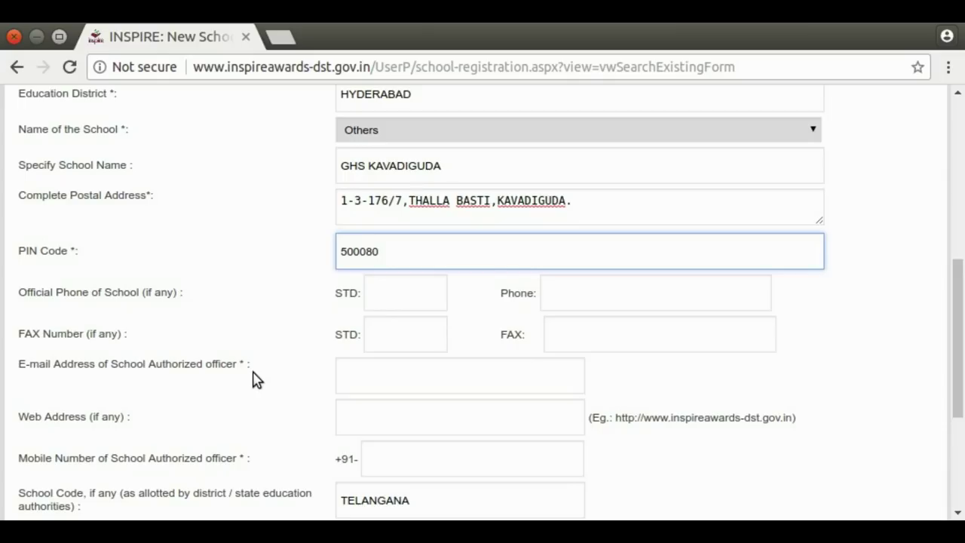
# Enter the authorized officer's e-mail address and mobile number.
pyautogui.click(350, 369)
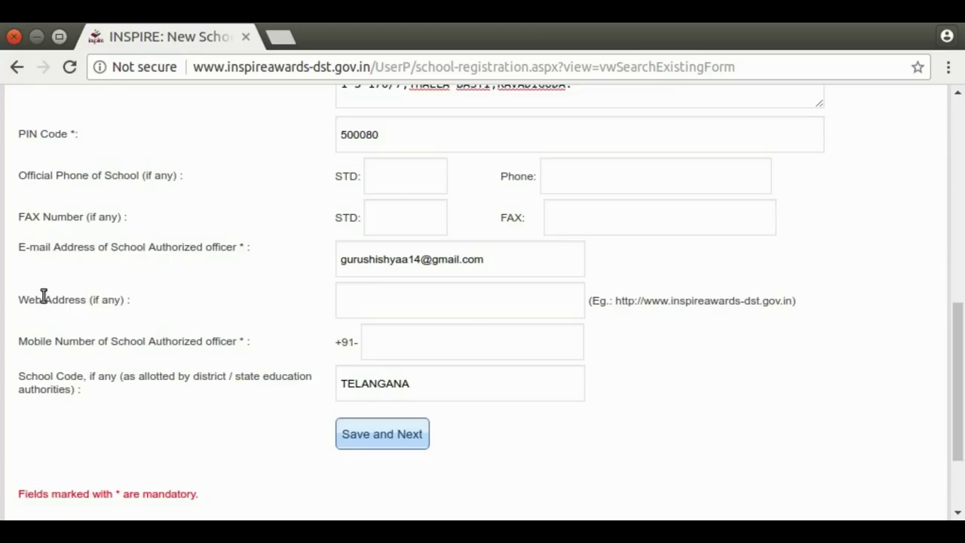
pyautogui.click(366, 293)
pyautogui.click(86, 305)
pyautogui.click(467, 299)
pyautogui.click(224, 379)
pyautogui.click(413, 357)
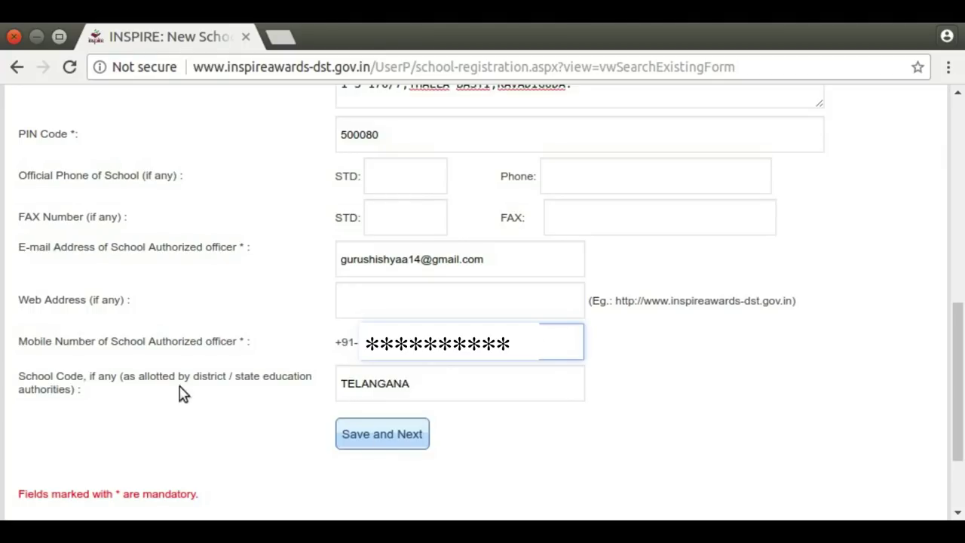
pyautogui.click(608, 351)
pyautogui.moveTo(961, 335); pyautogui.dragTo(962, 234)
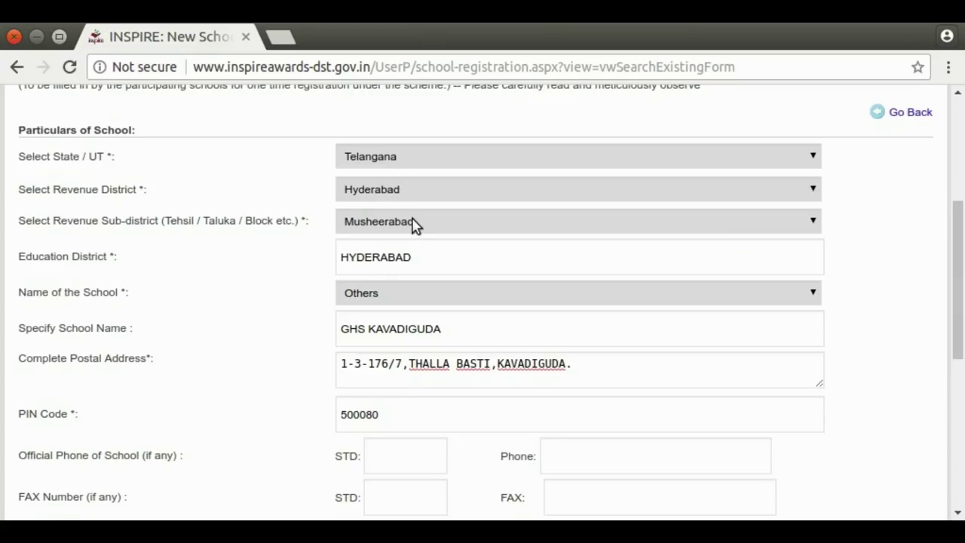
pyautogui.click(414, 268)
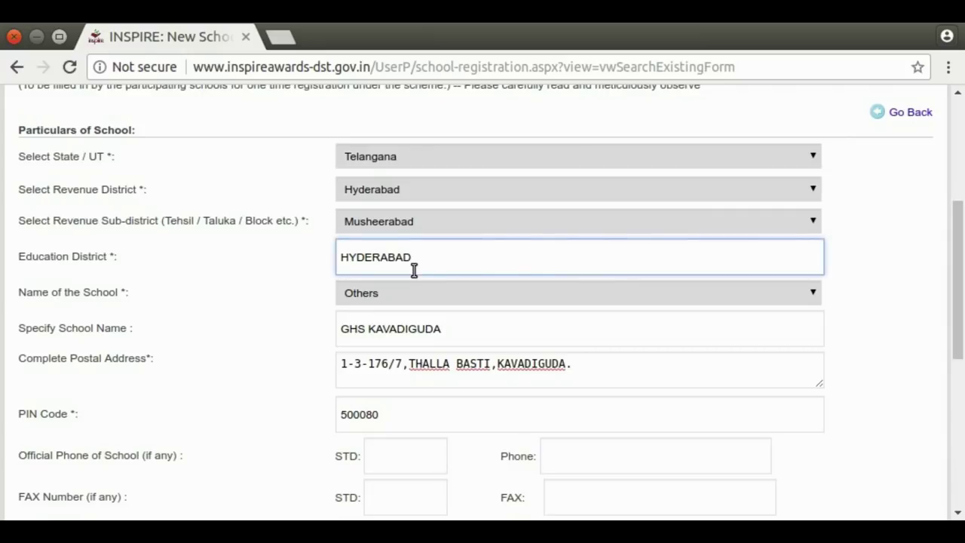
pyautogui.click(256, 273)
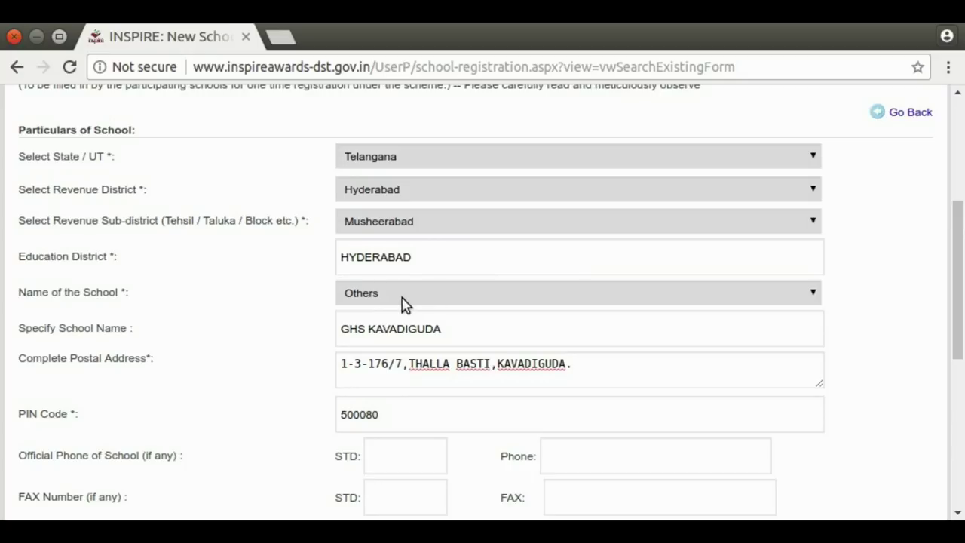
pyautogui.click(413, 322)
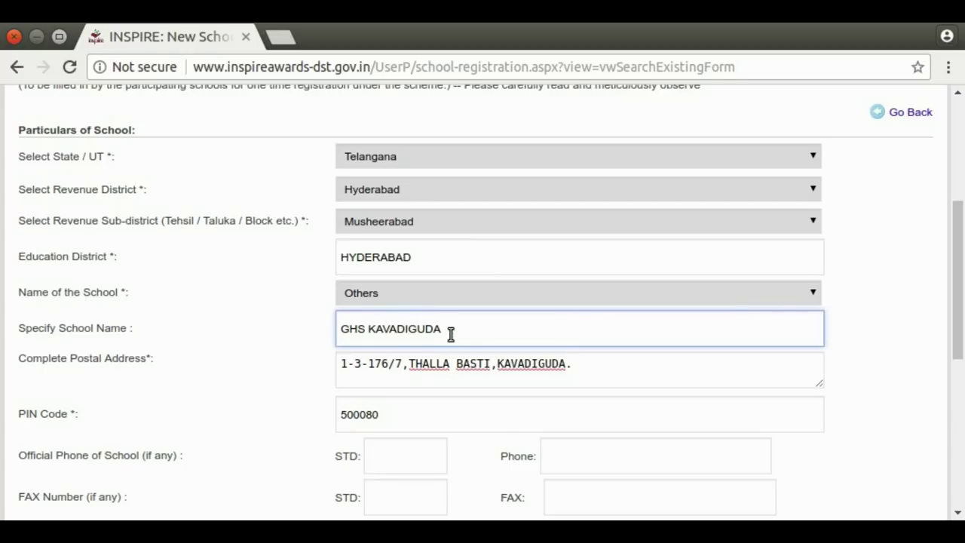
pyautogui.click(375, 367)
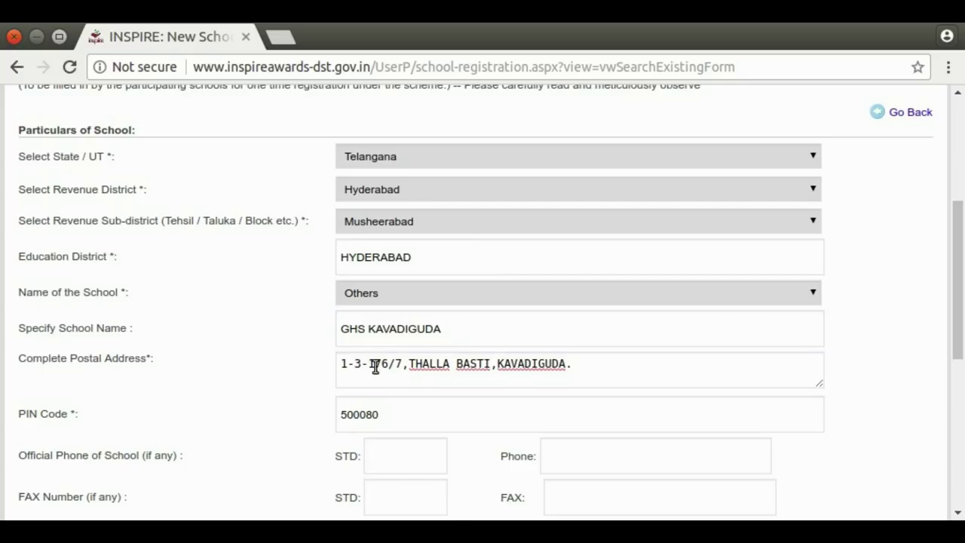
pyautogui.moveTo(961, 295); pyautogui.dragTo(960, 354)
pyautogui.click(414, 258)
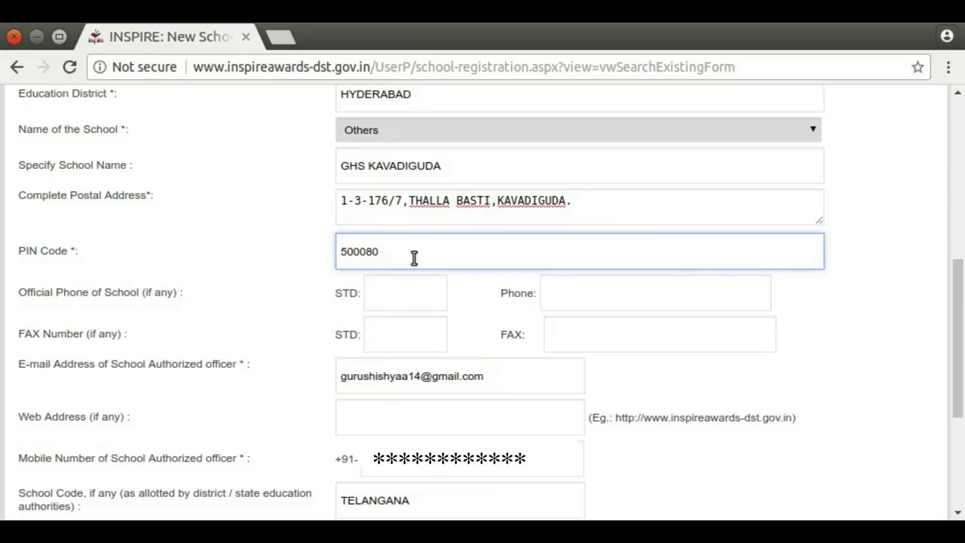
pyautogui.click(392, 294)
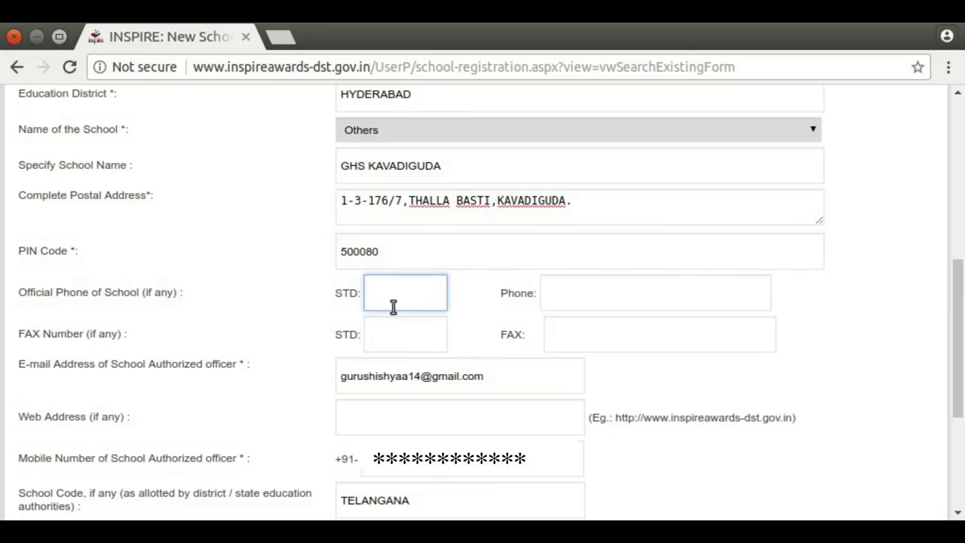
pyautogui.click(392, 323)
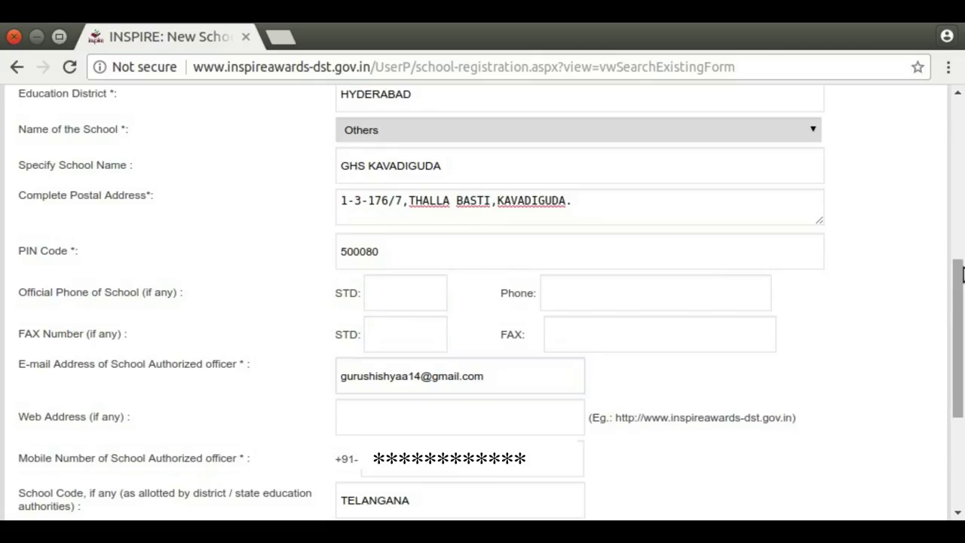
pyautogui.scroll(-3, 423, 254)
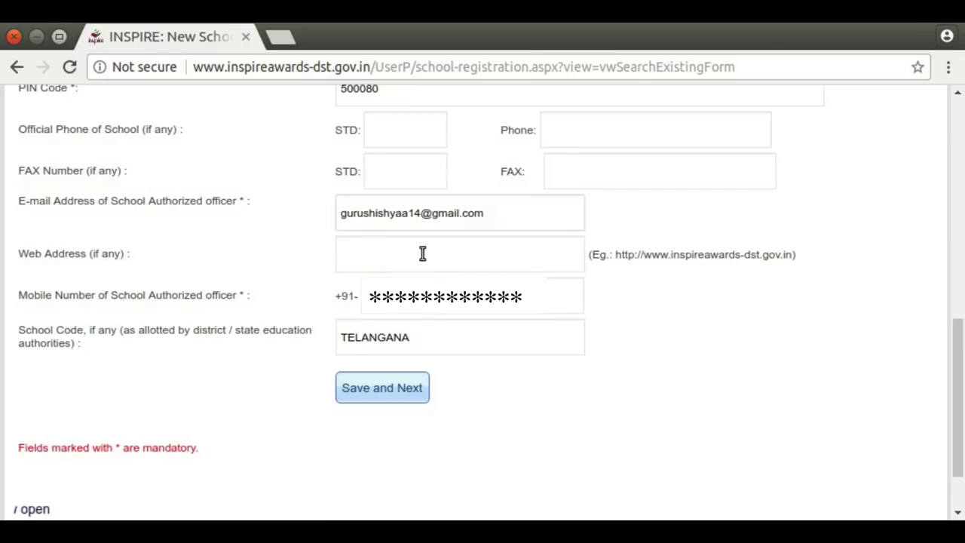
pyautogui.click(399, 251)
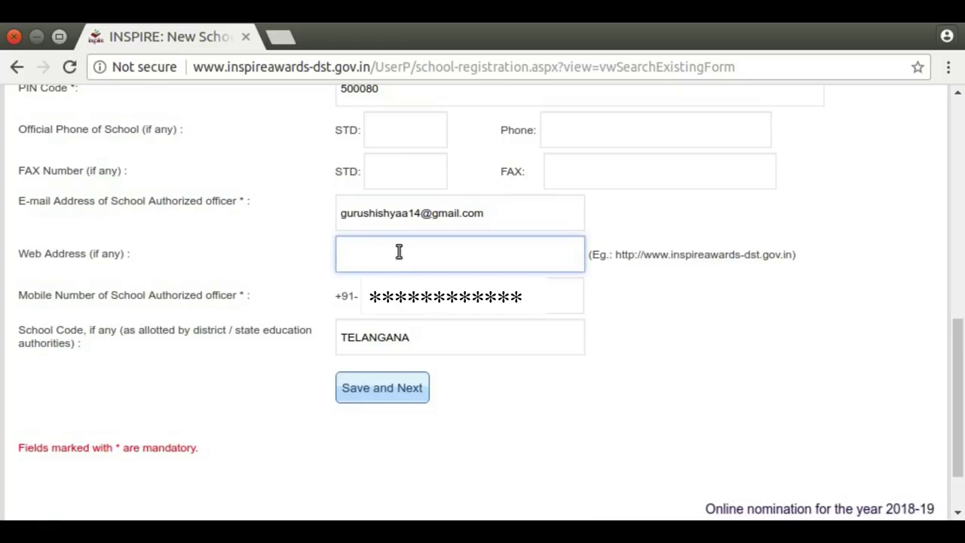
pyautogui.press('Tab')
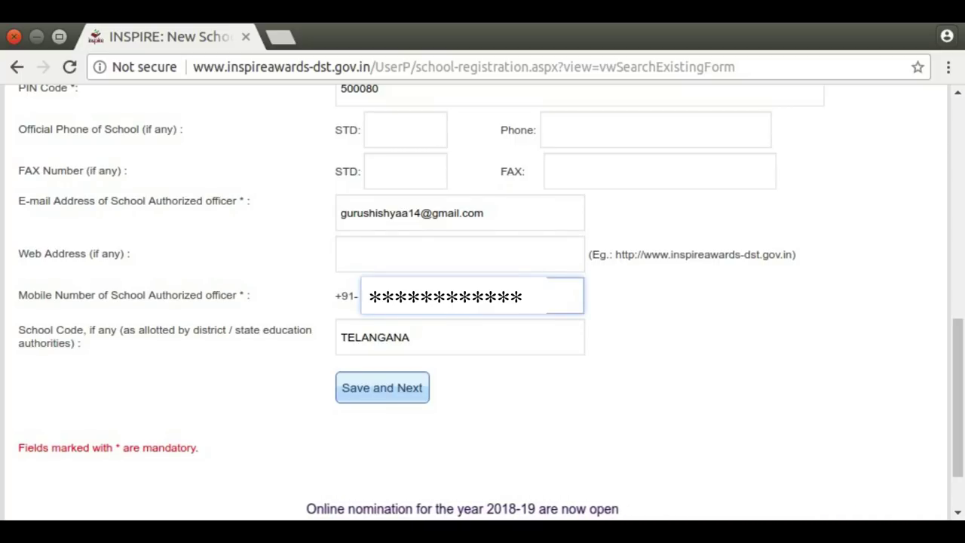
pyautogui.press('Tab')
pyautogui.click(429, 331)
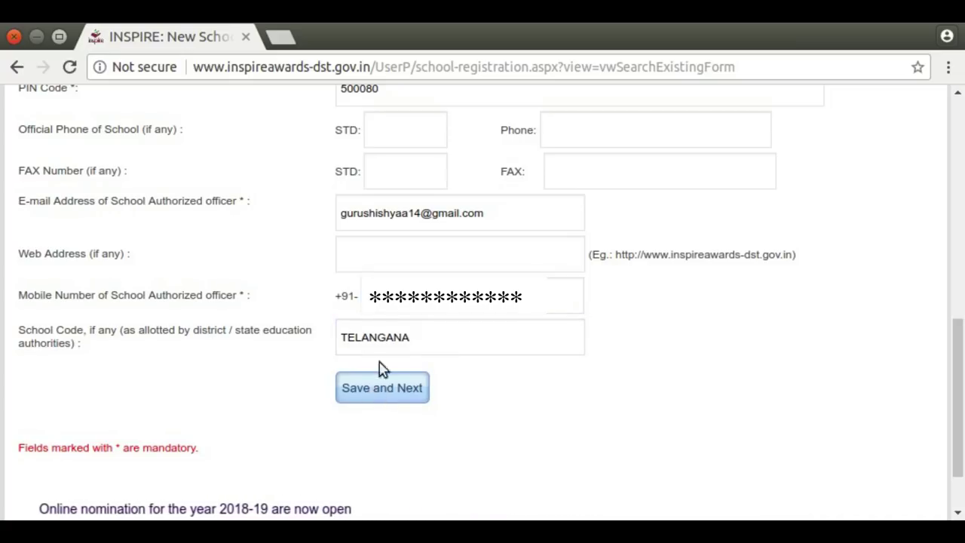
pyautogui.click(411, 381)
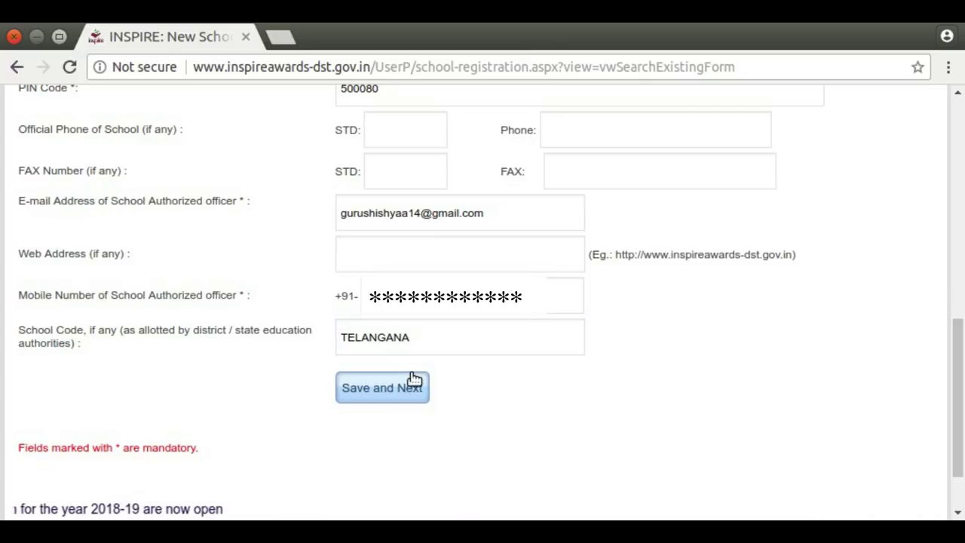
# Save the school particulars, confirming the save and acknowledging the success alert.
pyautogui.click(375, 398)
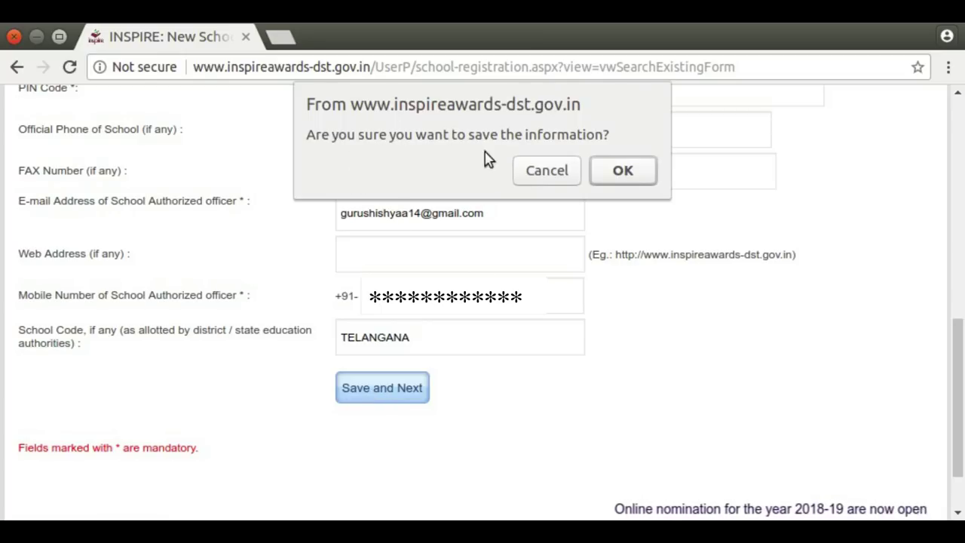
pyautogui.click(629, 170)
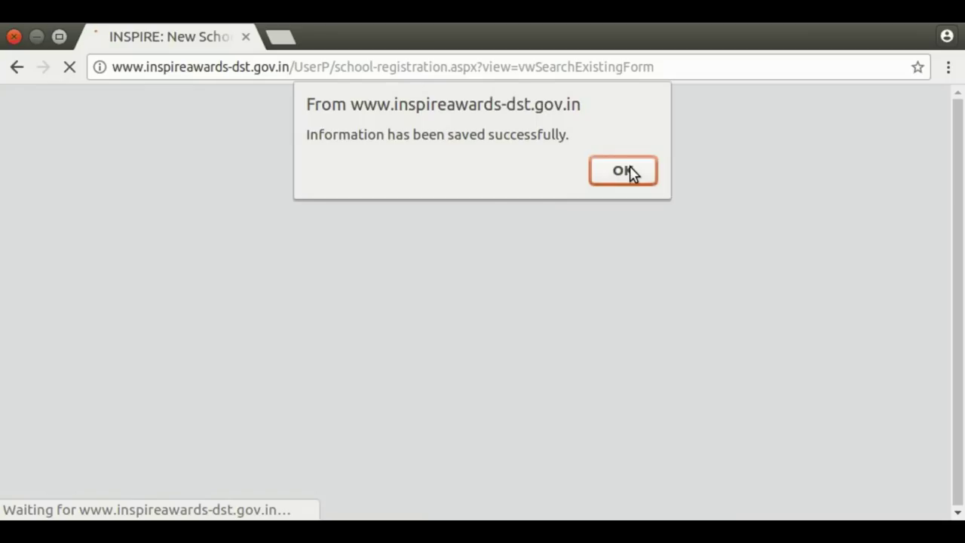
pyautogui.click(630, 171)
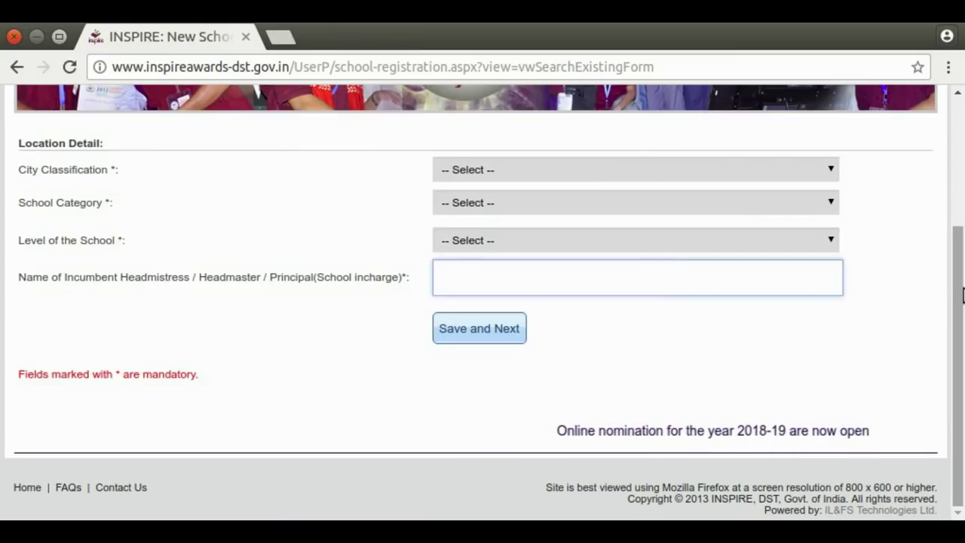
# Set city classification Urban, school category State Govt and school level Secondary.
pyautogui.moveTo(954, 291); pyautogui.dragTo(517, 236)
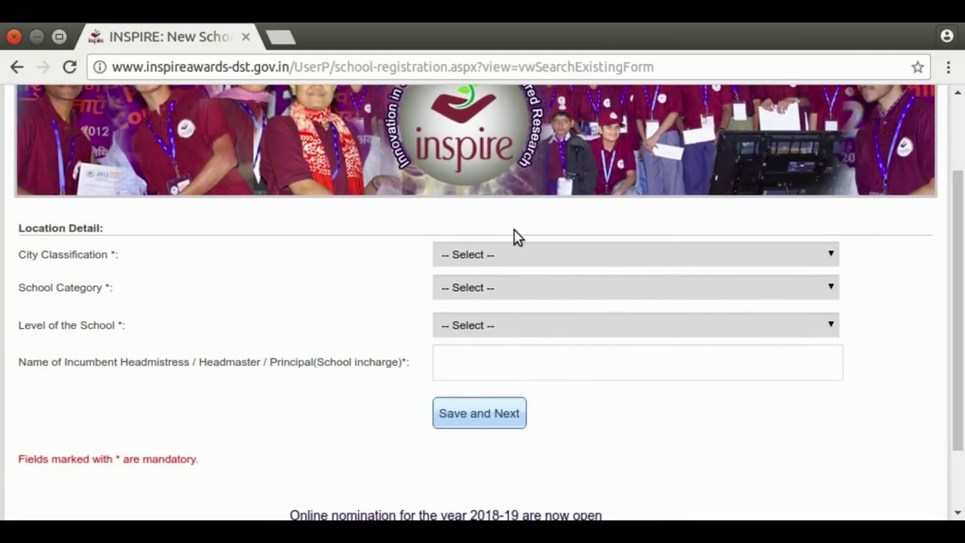
pyautogui.click(830, 254)
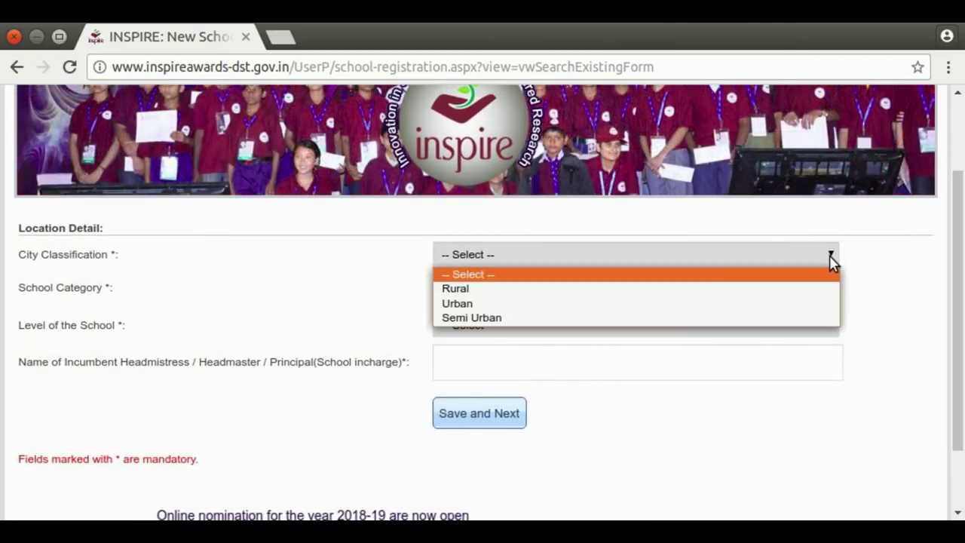
pyautogui.click(634, 304)
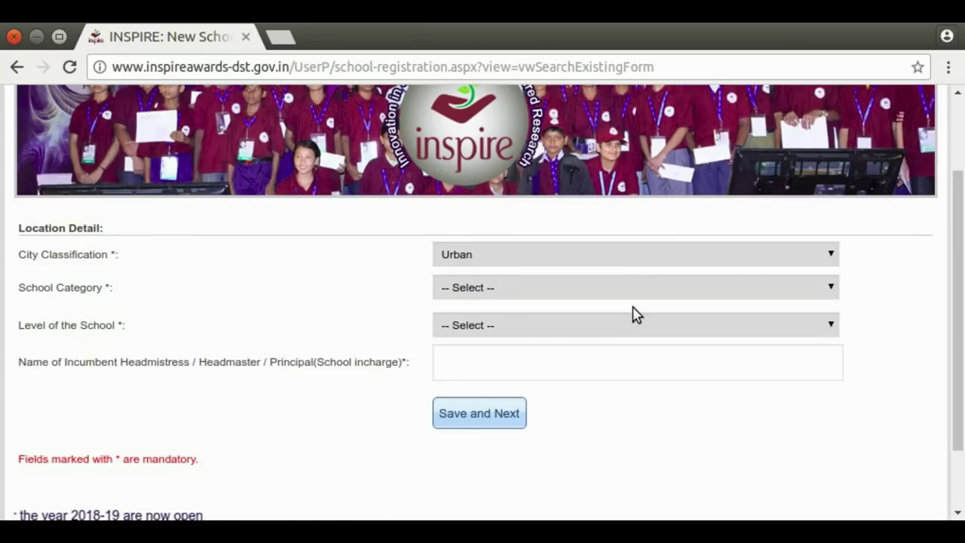
pyautogui.click(828, 292)
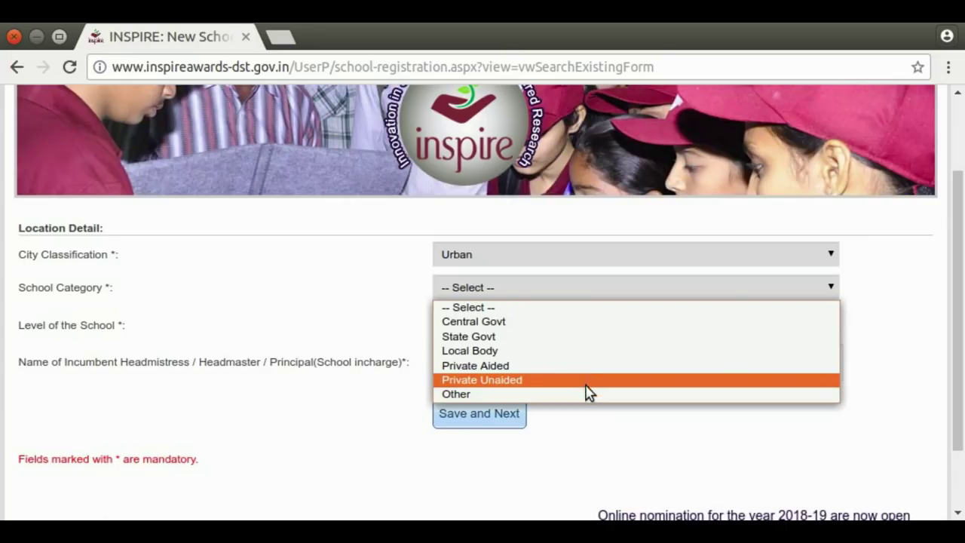
pyautogui.click(573, 336)
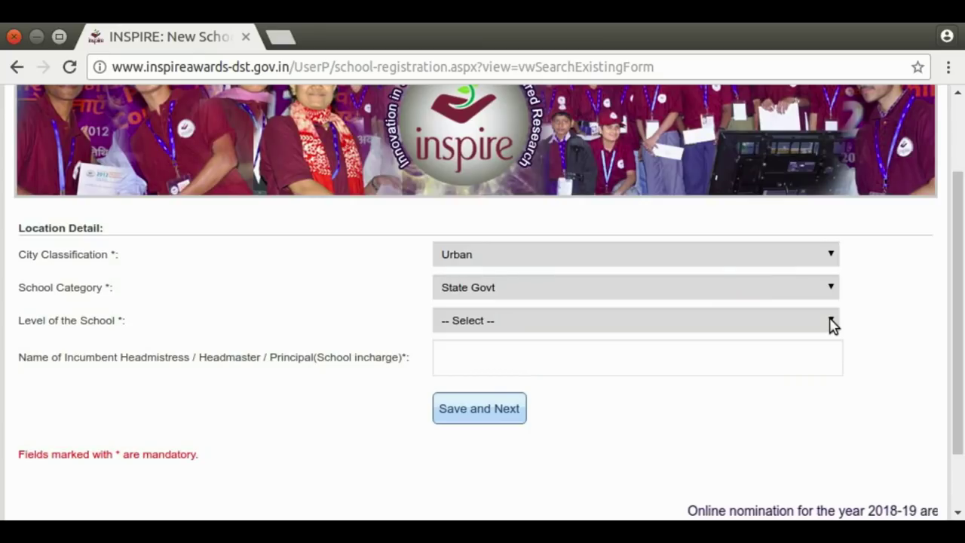
pyautogui.click(833, 325)
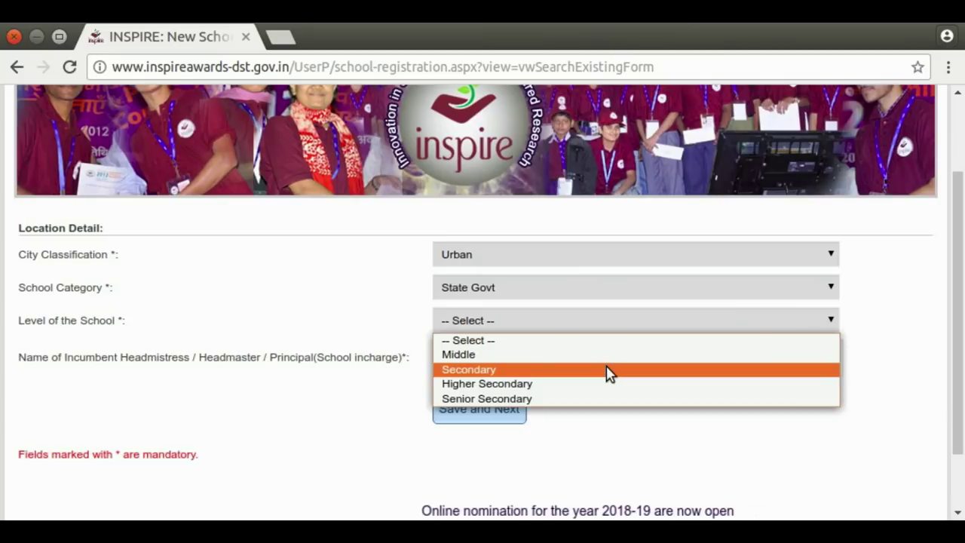
pyautogui.click(610, 370)
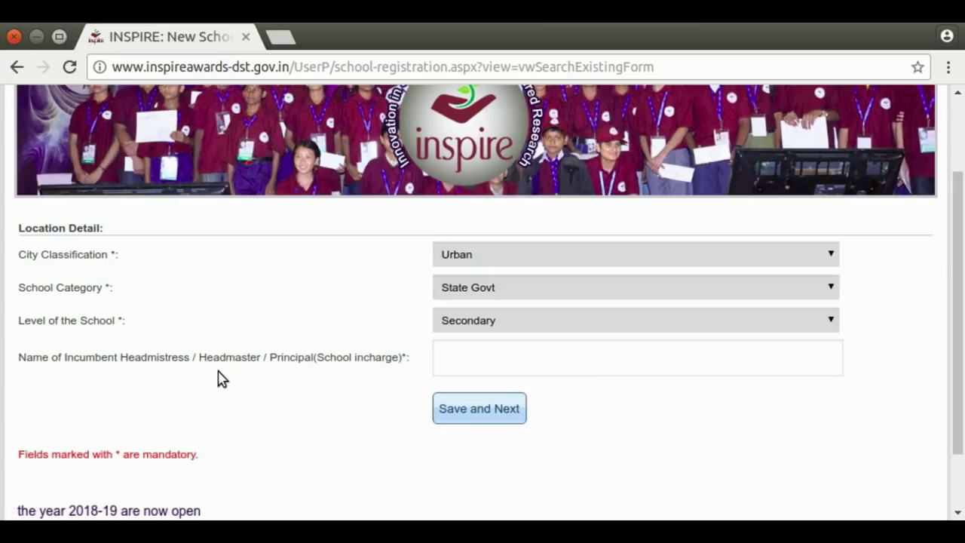
# Enter the headmaster/principal's name.
pyautogui.click(499, 367)
pyautogui.click(498, 367)
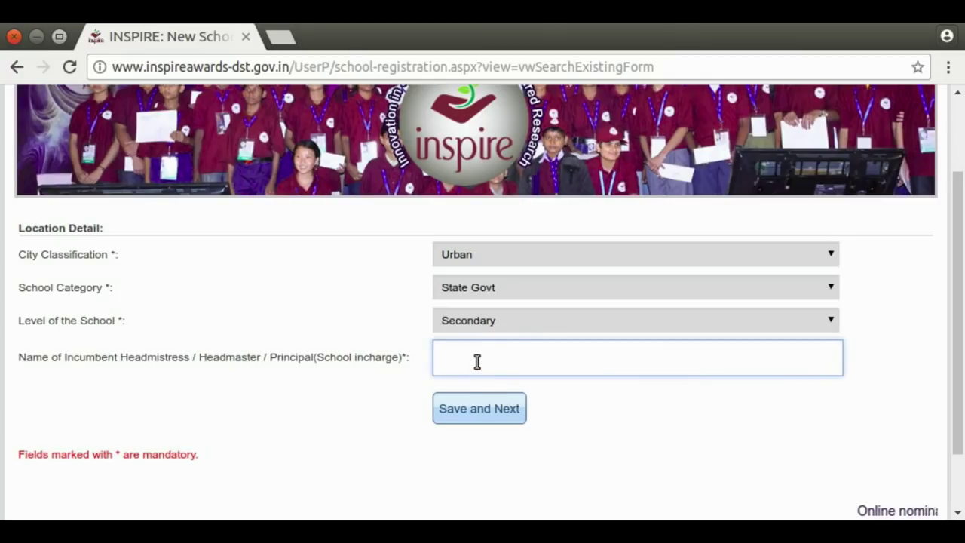
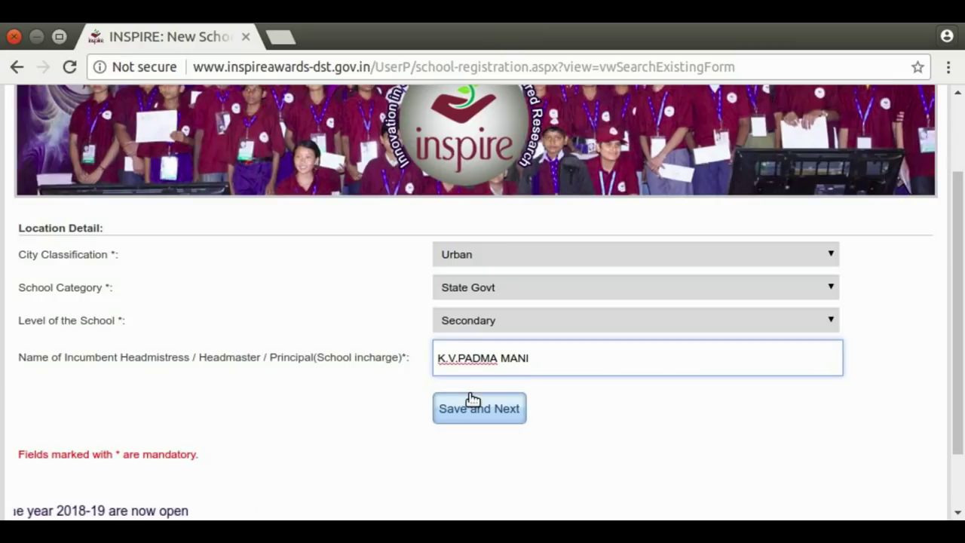
# Save the location details, confirming the save and acknowledging the success alert.
pyautogui.click(483, 413)
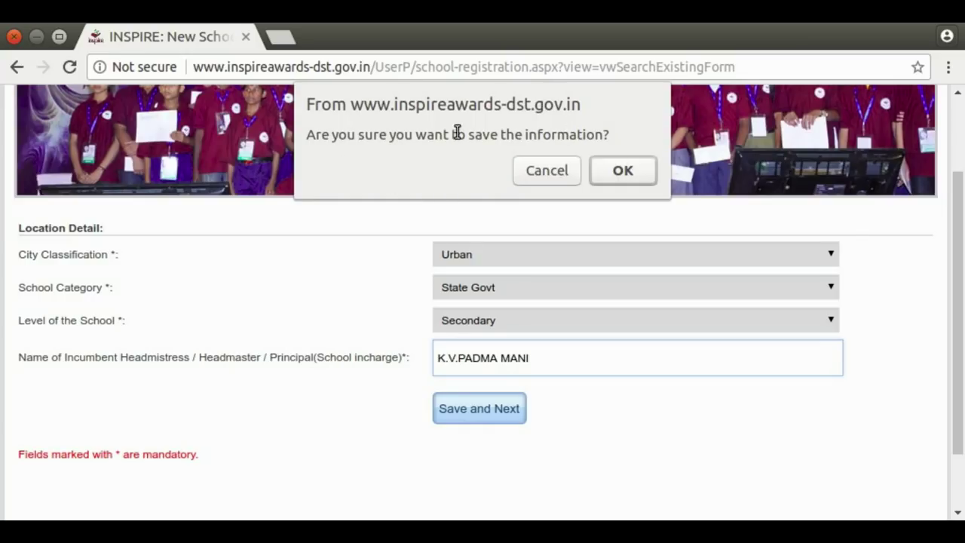
pyautogui.click(623, 171)
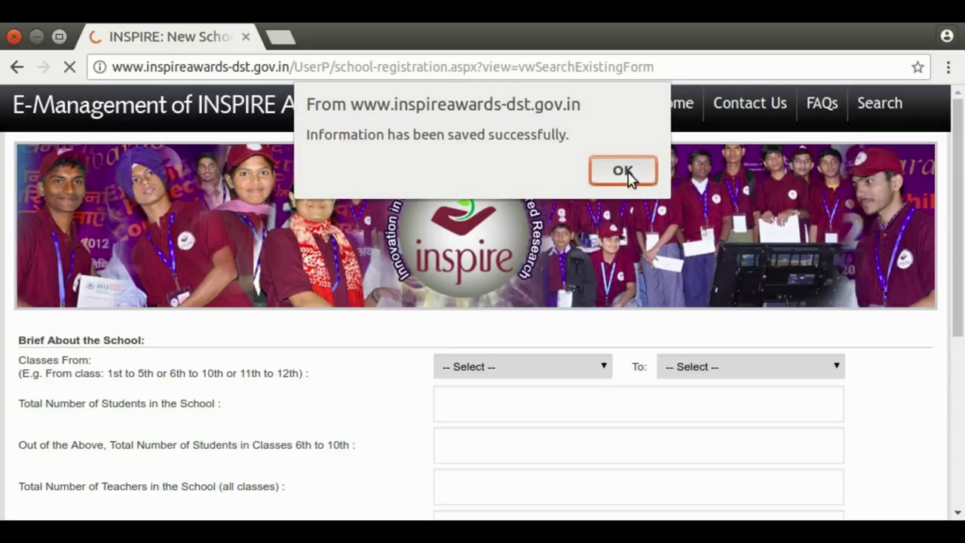
pyautogui.click(624, 172)
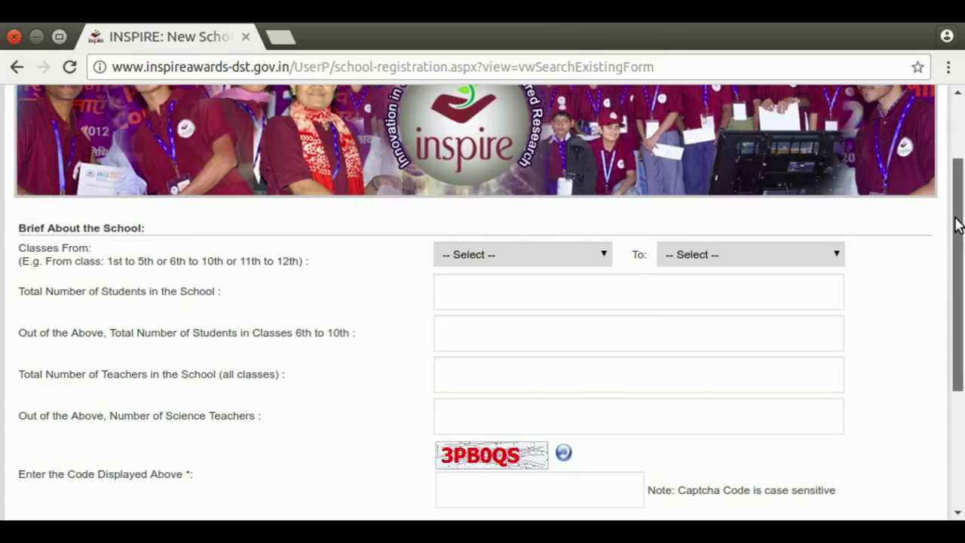
# Set the school's classes to run from 6th to 10th.
pyautogui.scroll(-1, 957, 224)
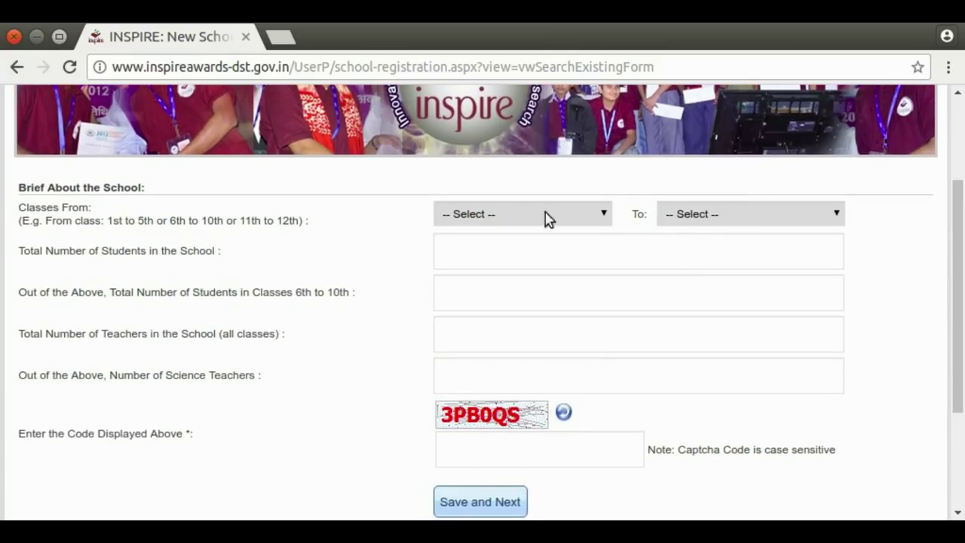
pyautogui.click(607, 215)
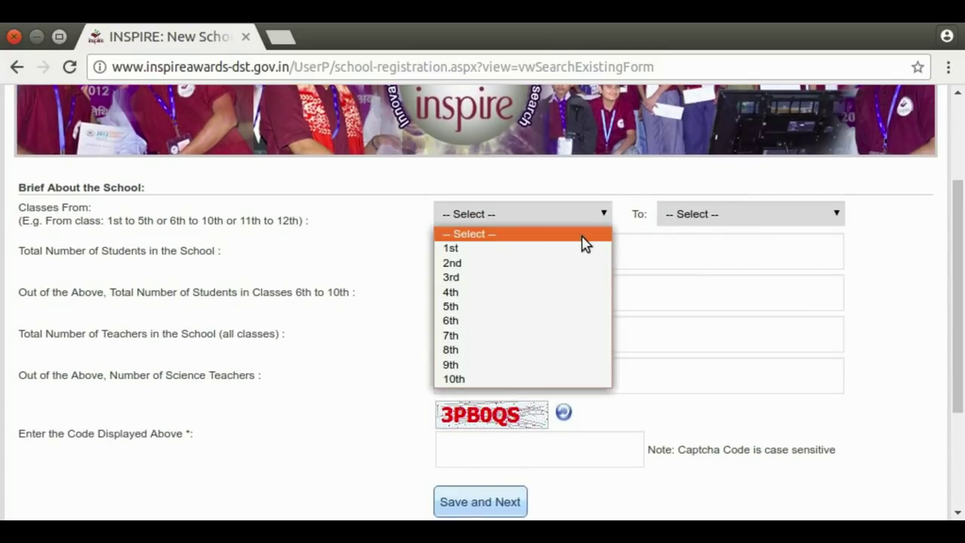
pyautogui.click(524, 323)
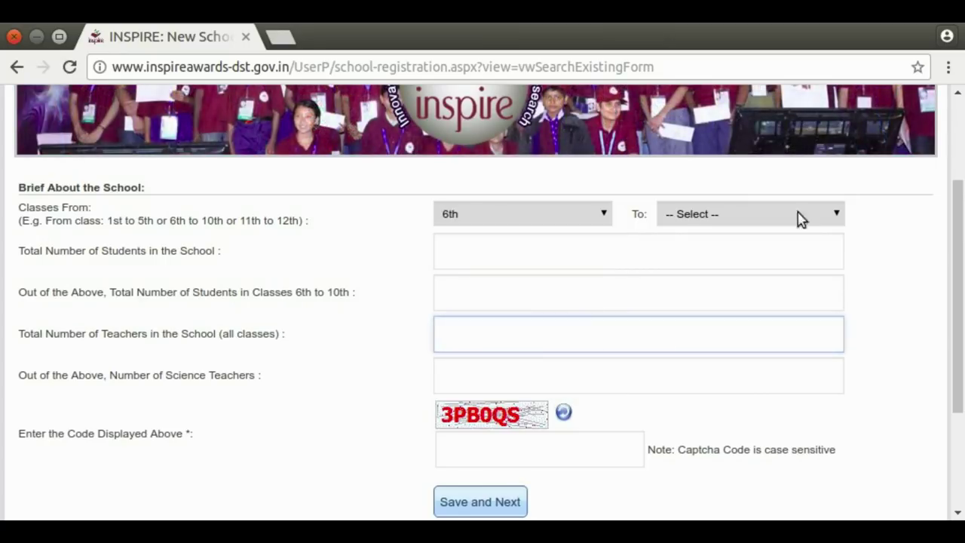
pyautogui.click(837, 214)
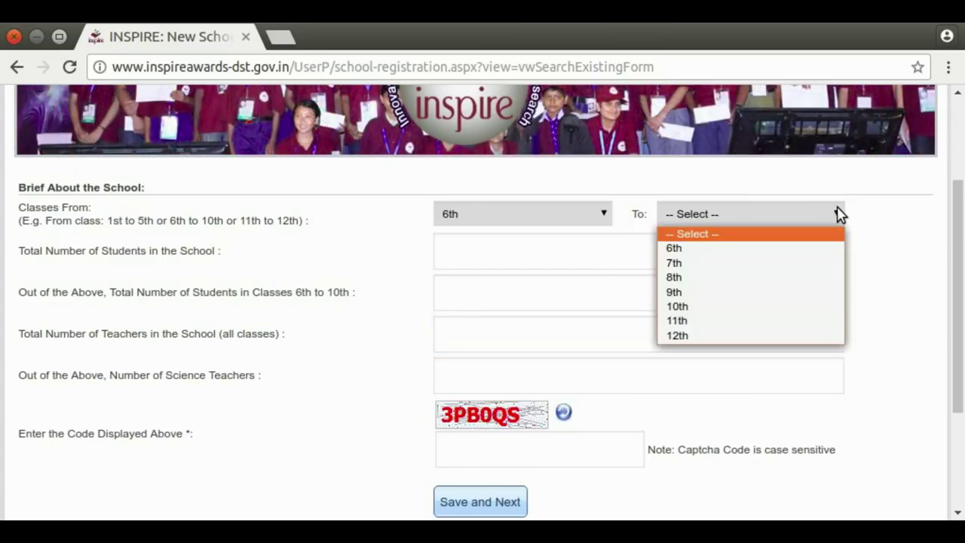
pyautogui.click(775, 307)
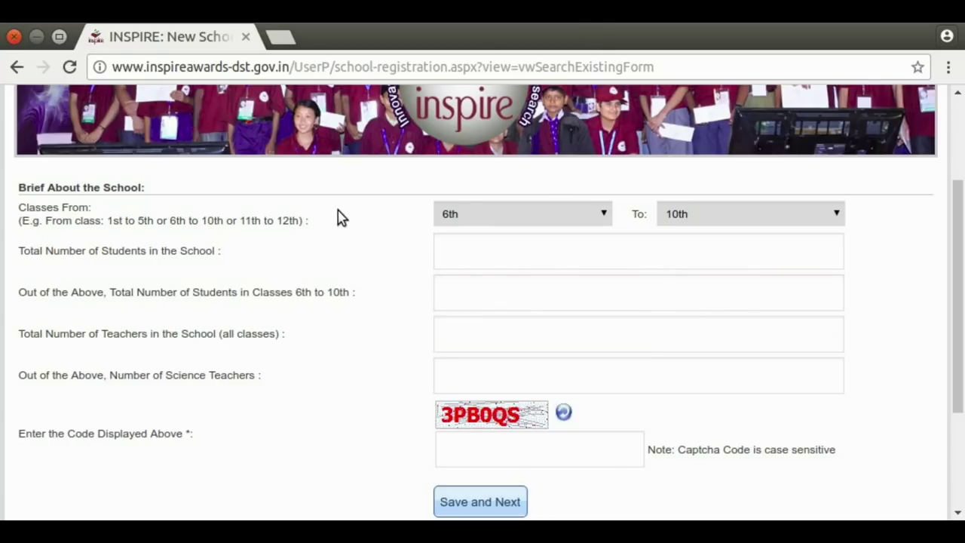
# Enter 320 as the total students and as the students in classes 6th to 10th.
pyautogui.click(448, 249)
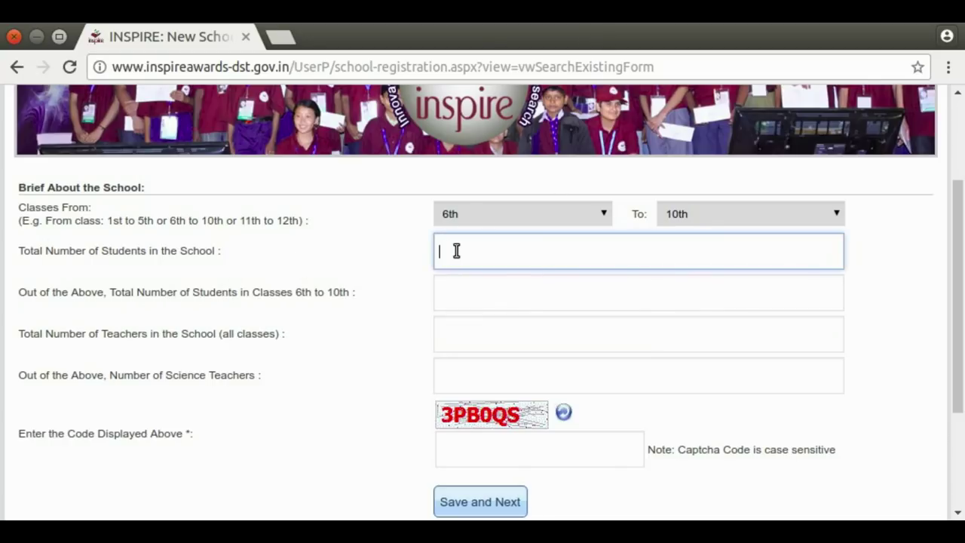
pyautogui.write('320')
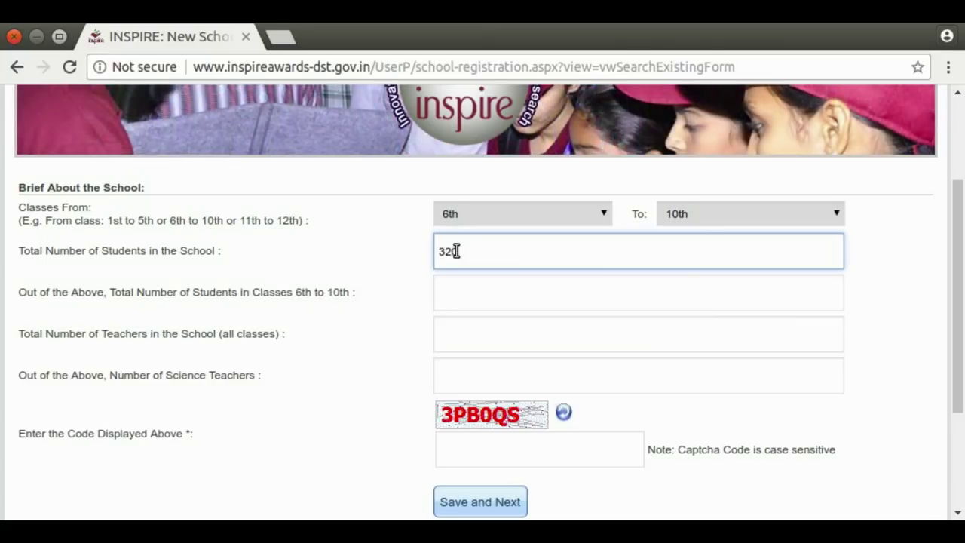
pyautogui.click(457, 282)
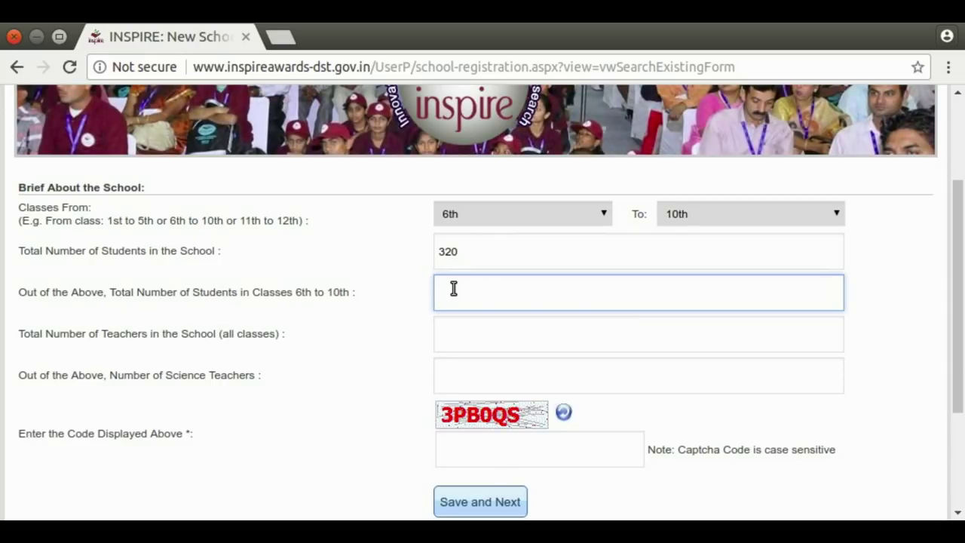
pyautogui.write('320')
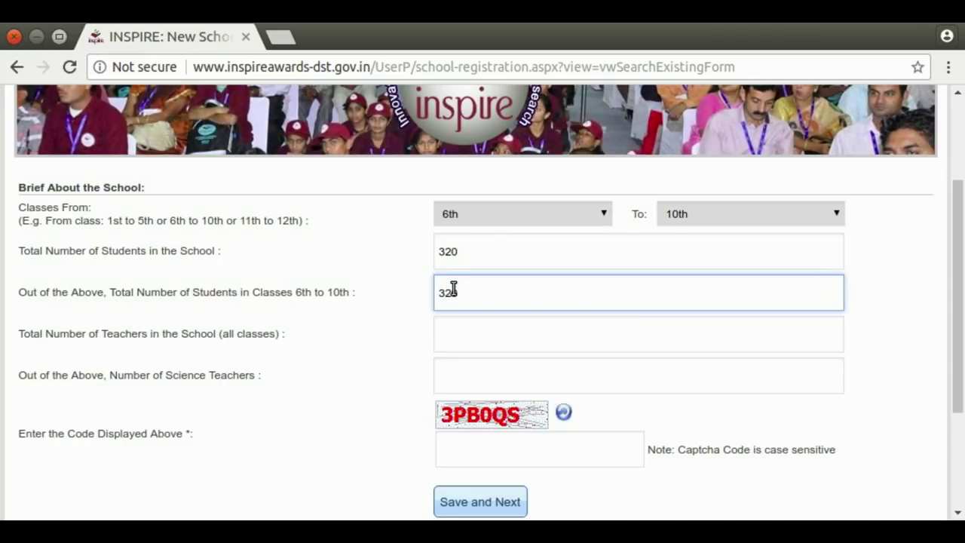